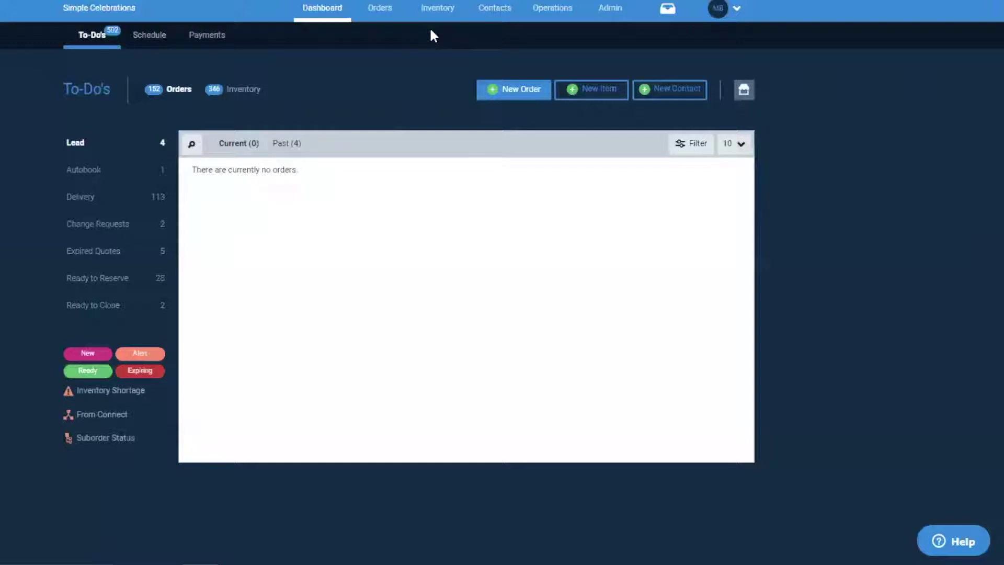
- Open the item import dialog from the inventory items list and download the example items CSV
mouse_move(485, 19)
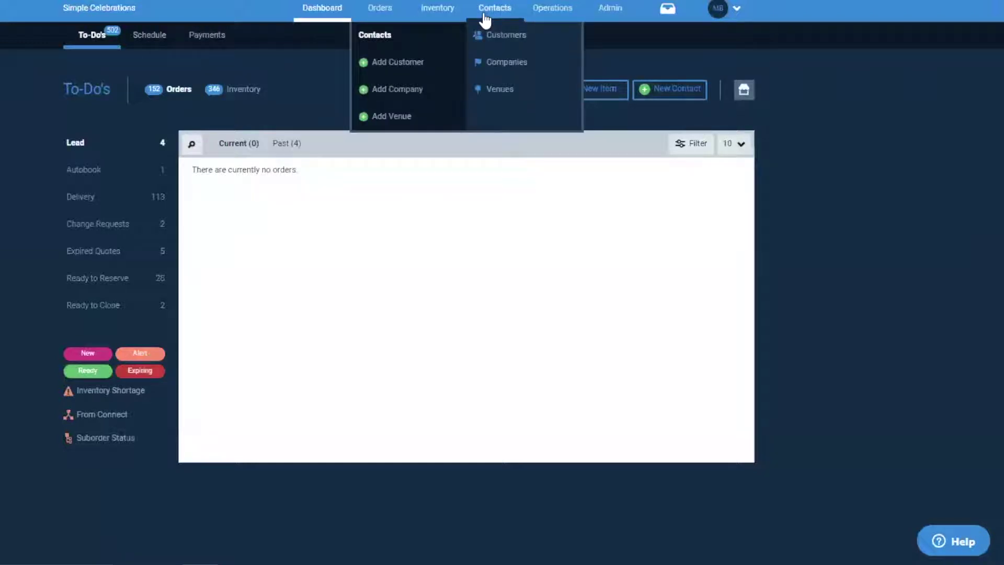
mouse_move(446, 22)
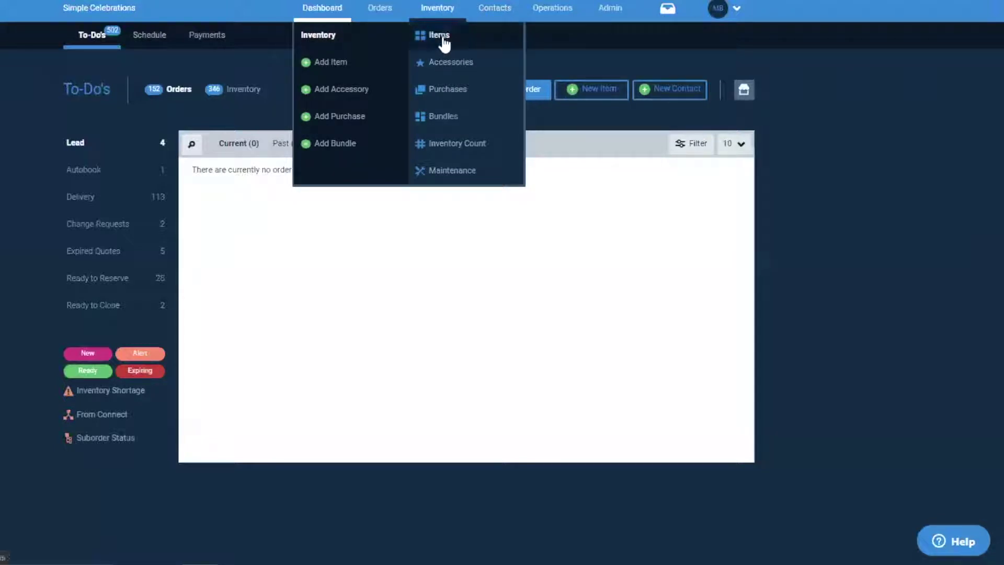
click(442, 36)
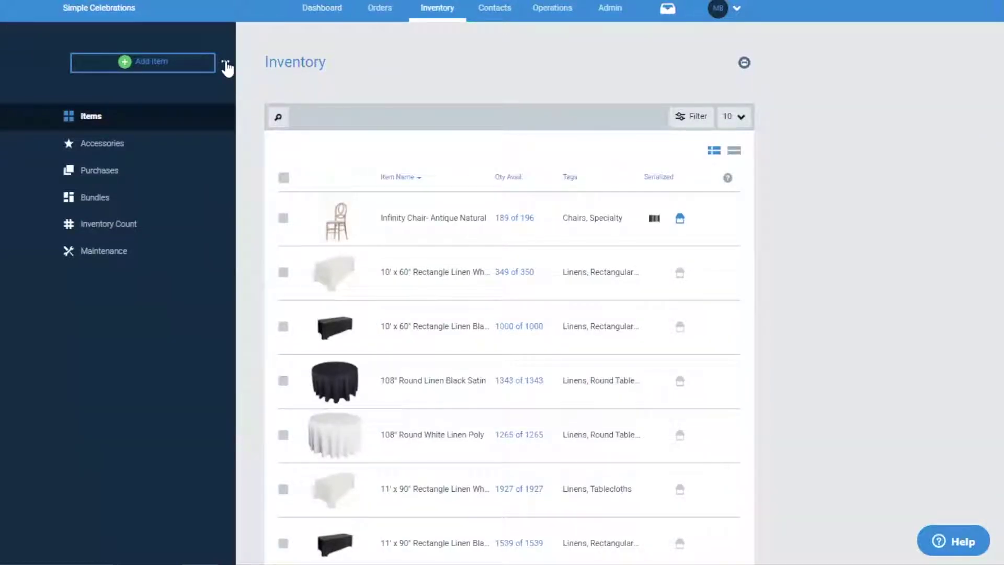
click(226, 63)
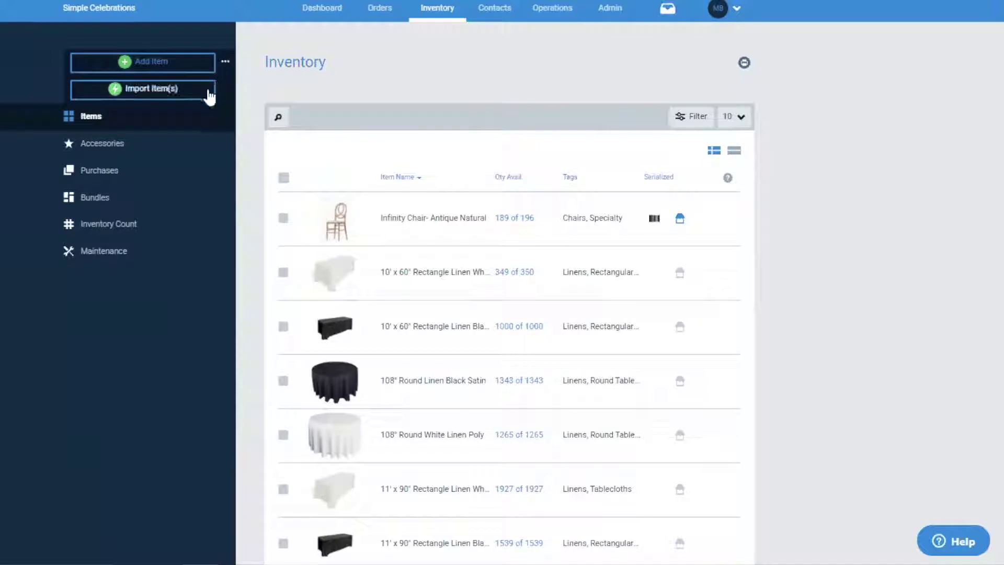
click(154, 94)
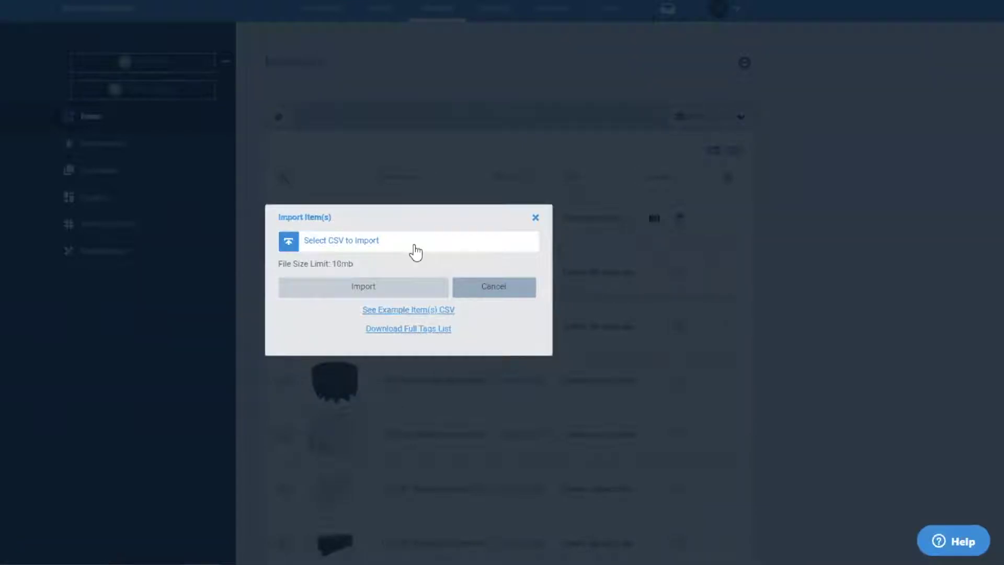
click(407, 310)
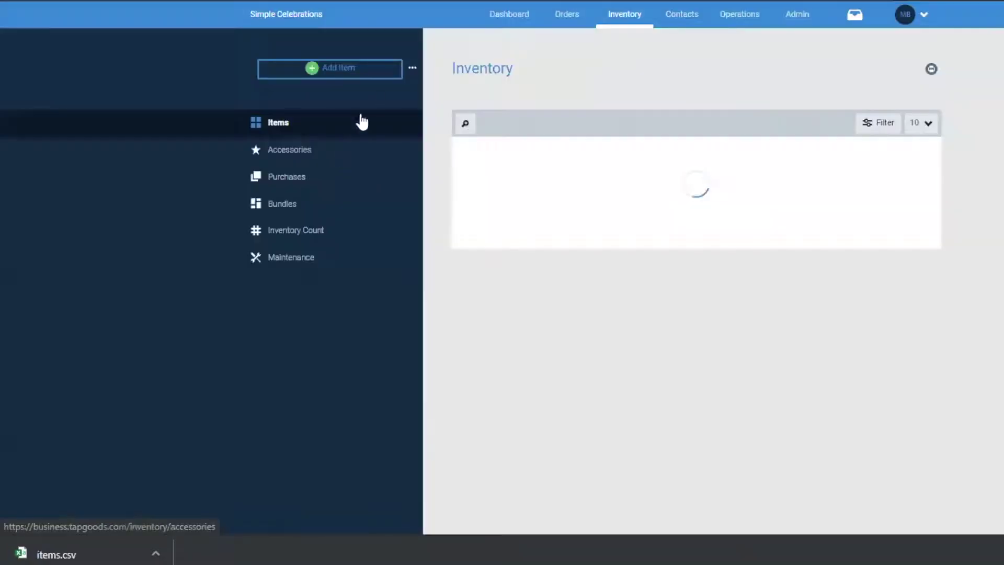
- Reopen the item import dialog and download the full tags list
click(412, 68)
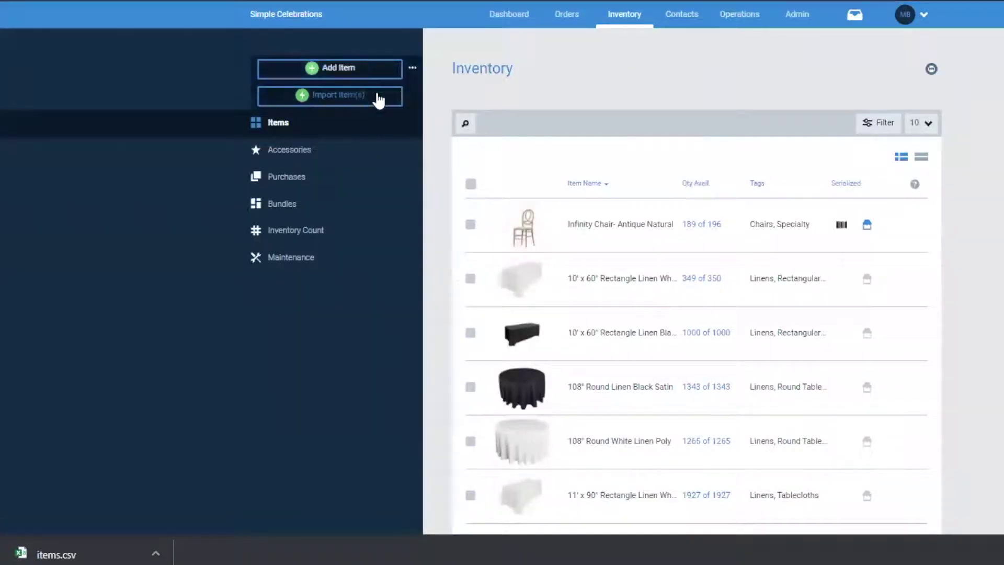
click(375, 94)
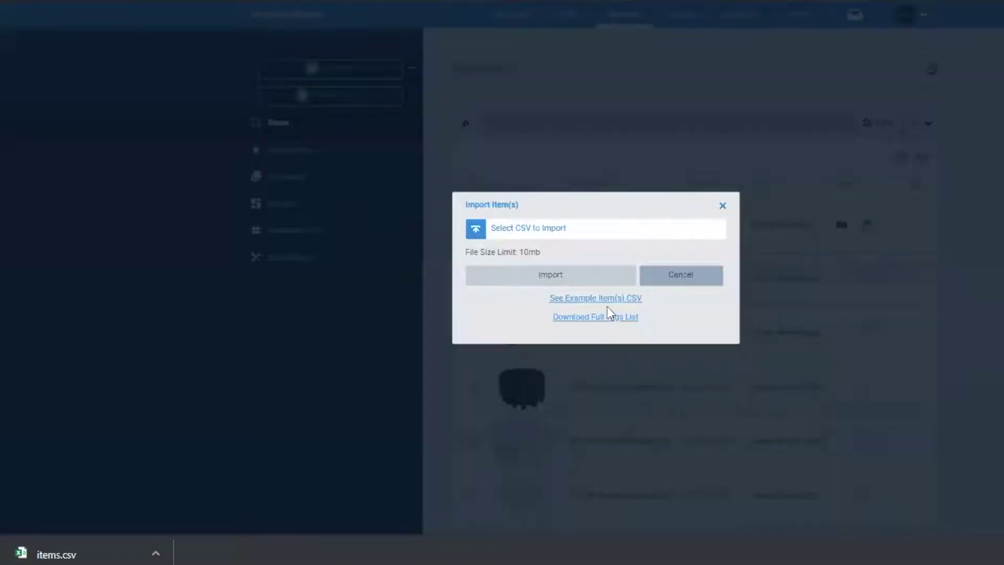
click(615, 320)
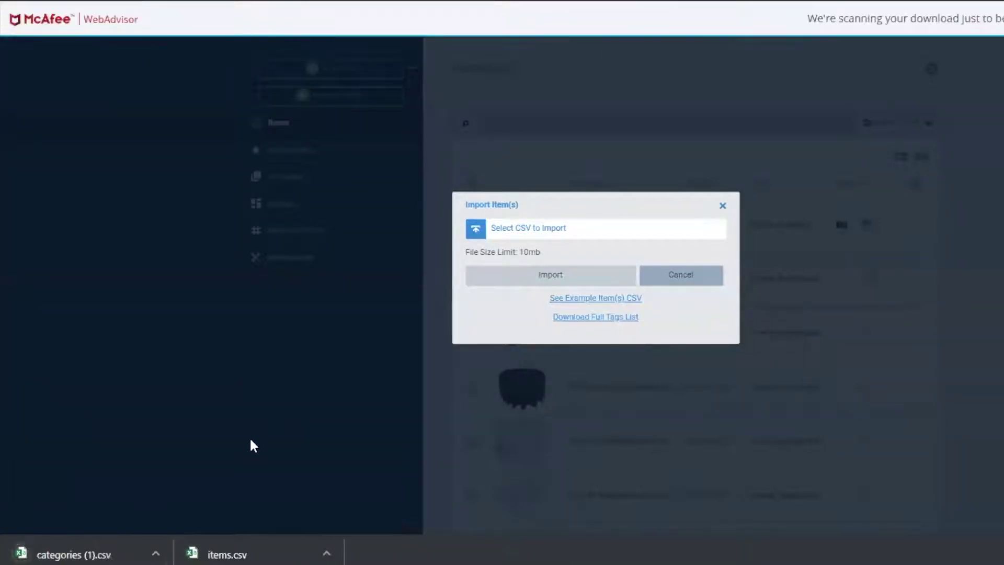
- Open the downloaded items and categories (1) CSV files in Excel, dismiss the data loss warning, and bring up the items workbook
click(248, 555)
click(107, 554)
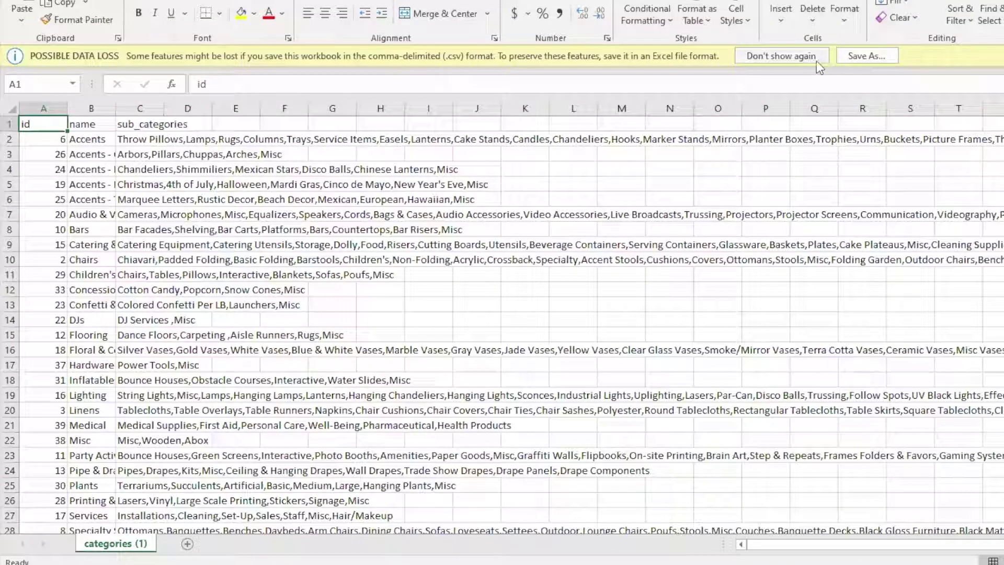
click(799, 58)
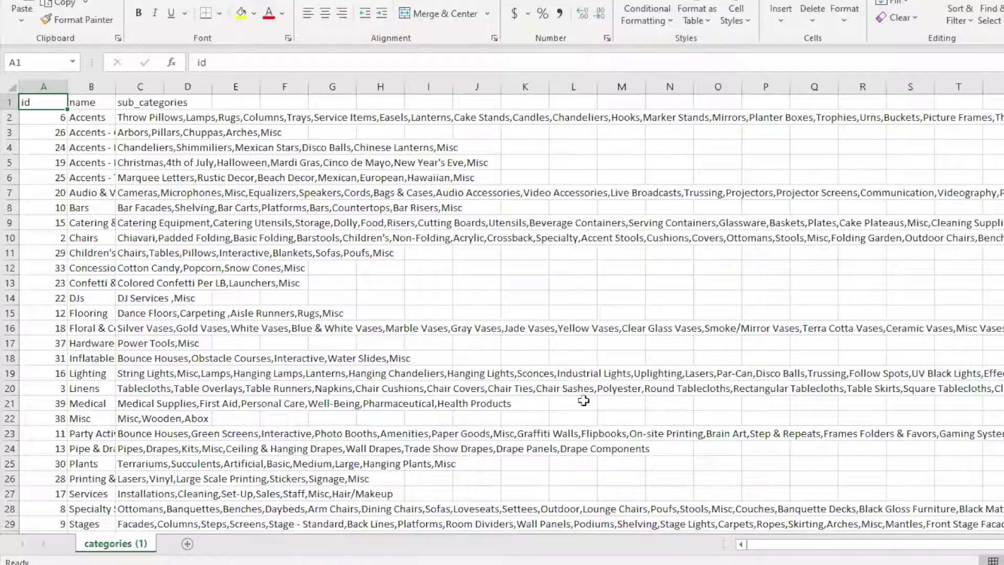
mouse_move(534, 564)
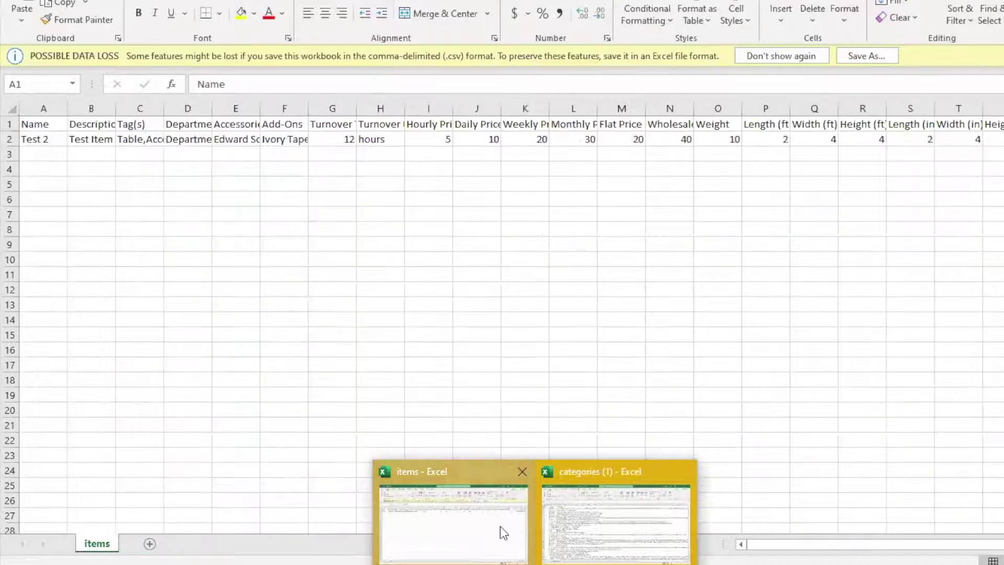
click(502, 531)
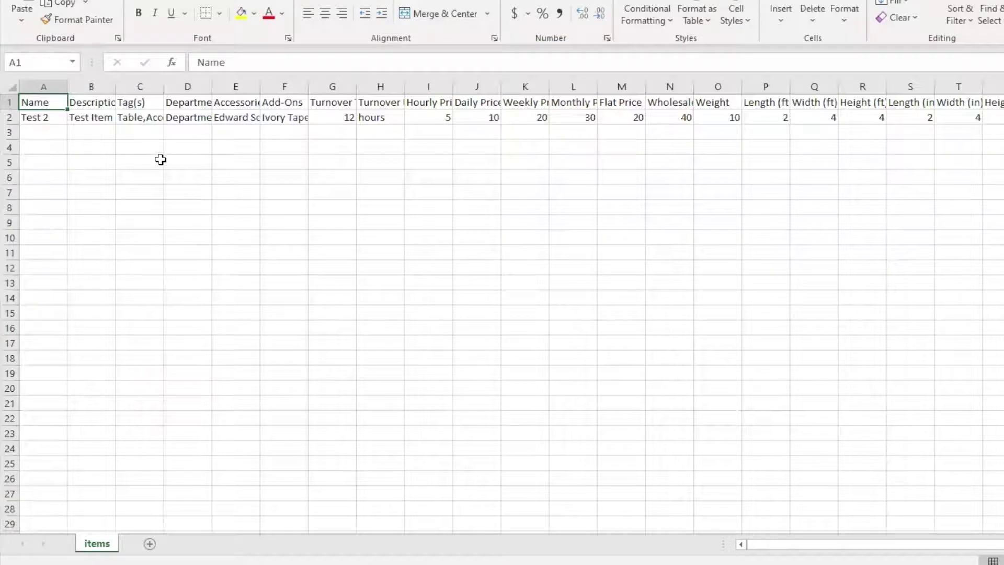
click(11, 117)
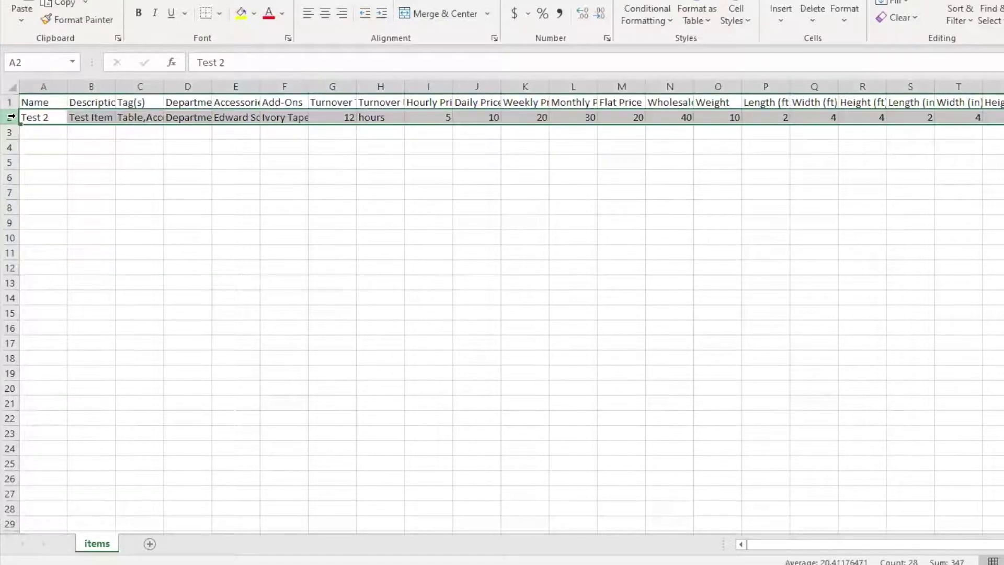
key(BackSpace)
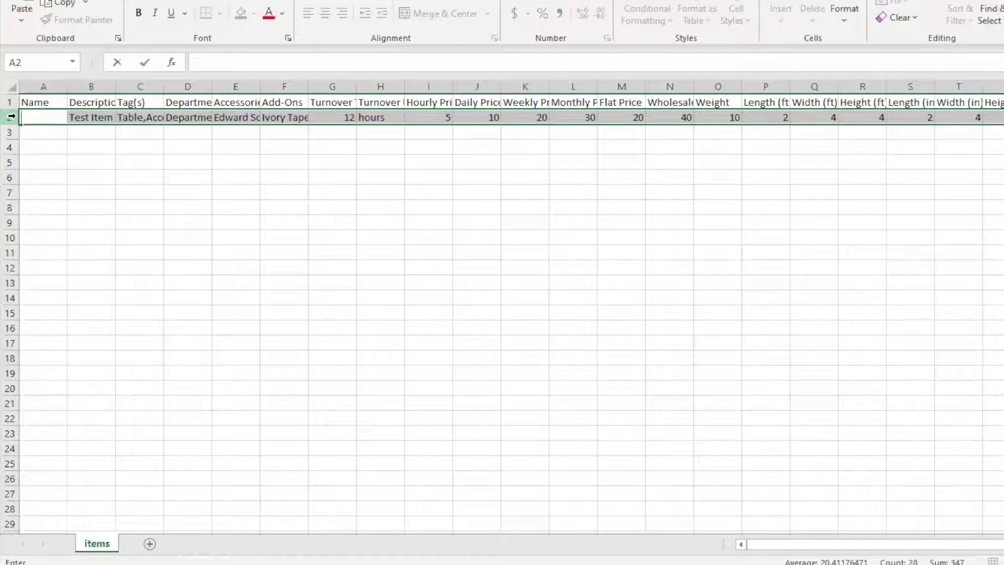
text(=)
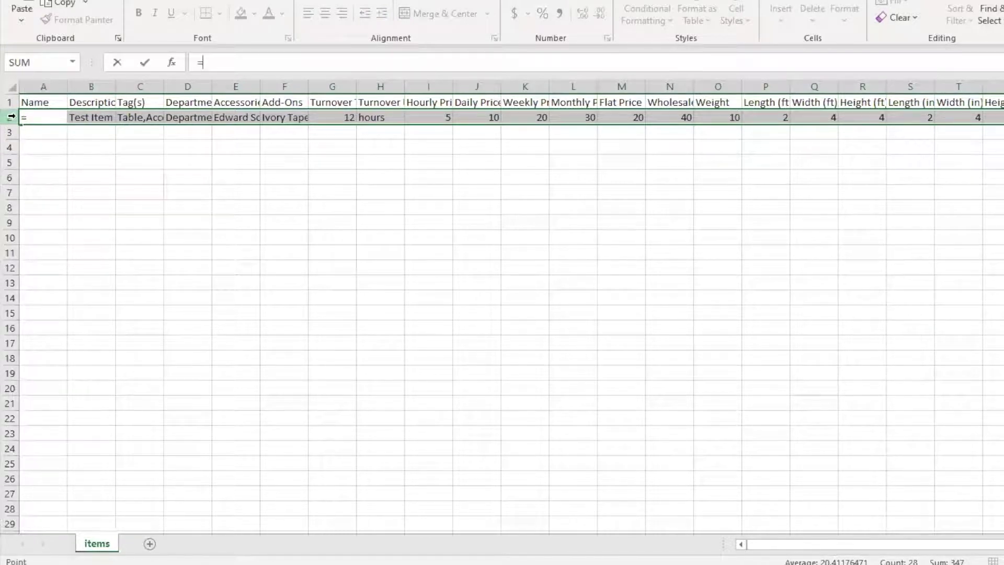
click(59, 163)
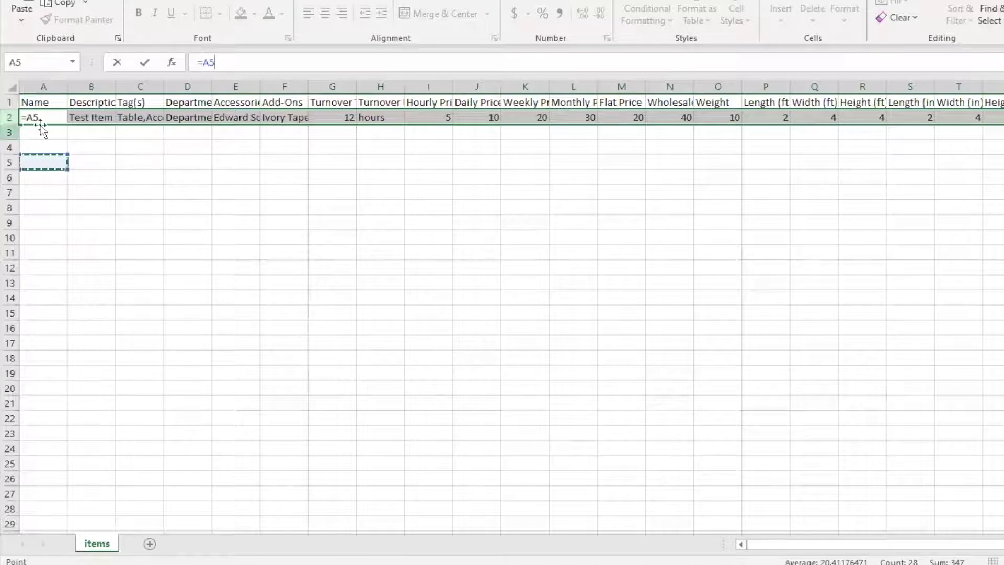
click(78, 134)
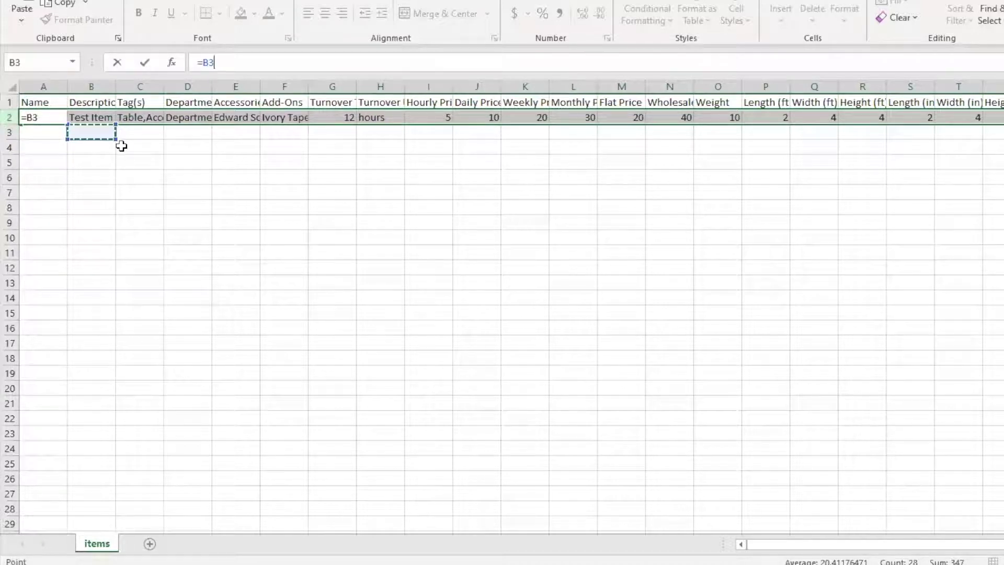
key(Tab)
click(54, 158)
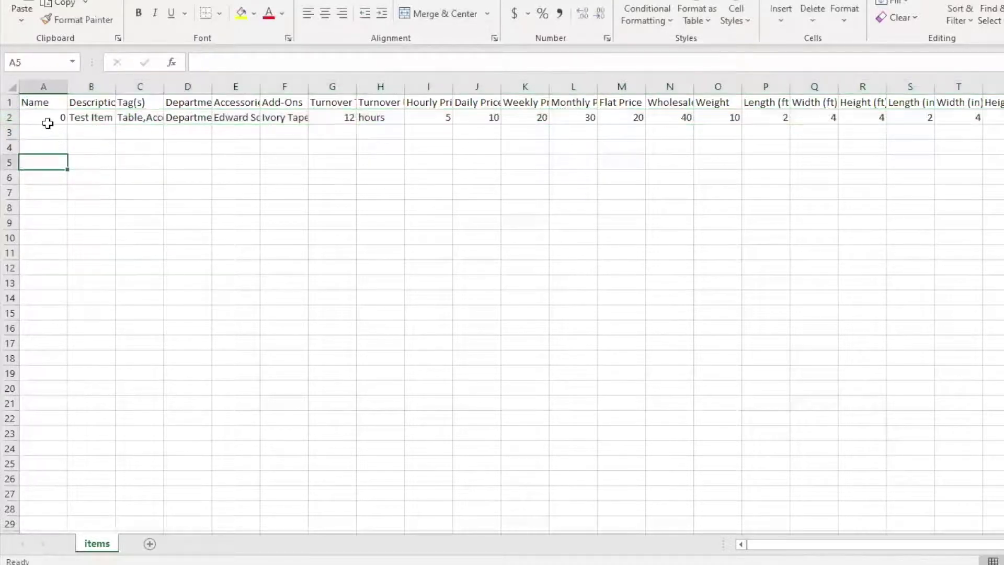
- Delete the sample item row 2 beneath the headers in the items sheet
click(10, 118)
right_click(9, 118)
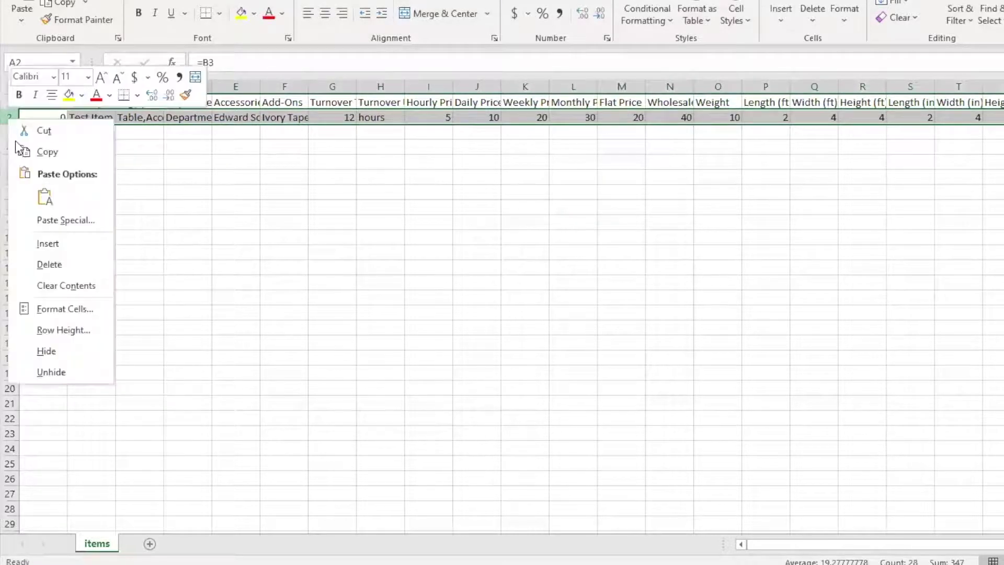
click(48, 264)
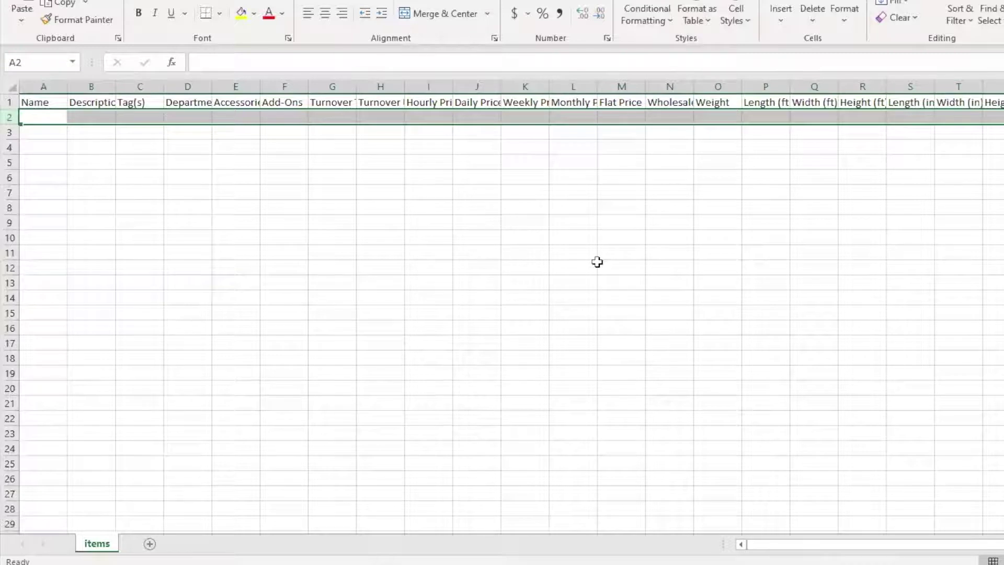
click(11, 102)
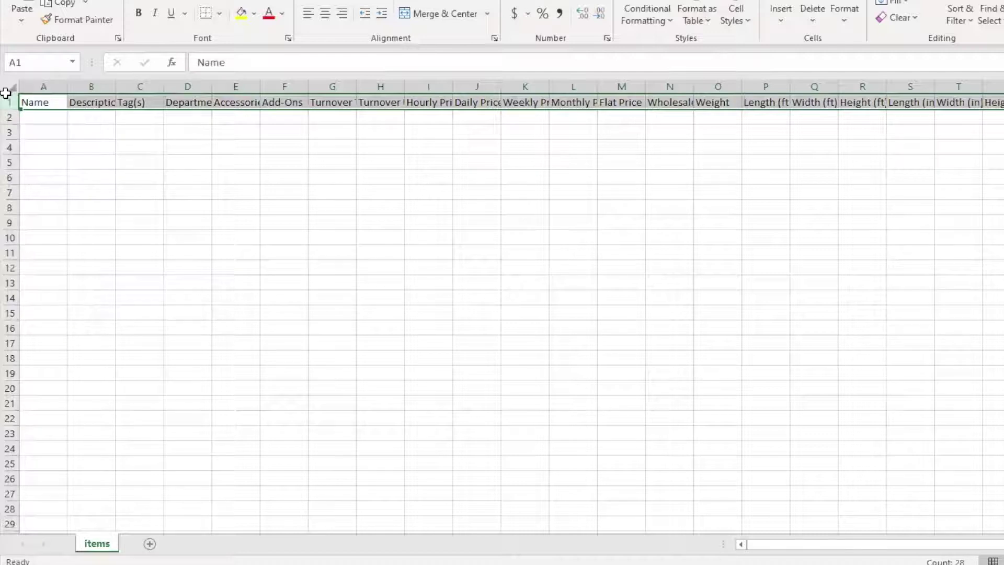
click(22, 129)
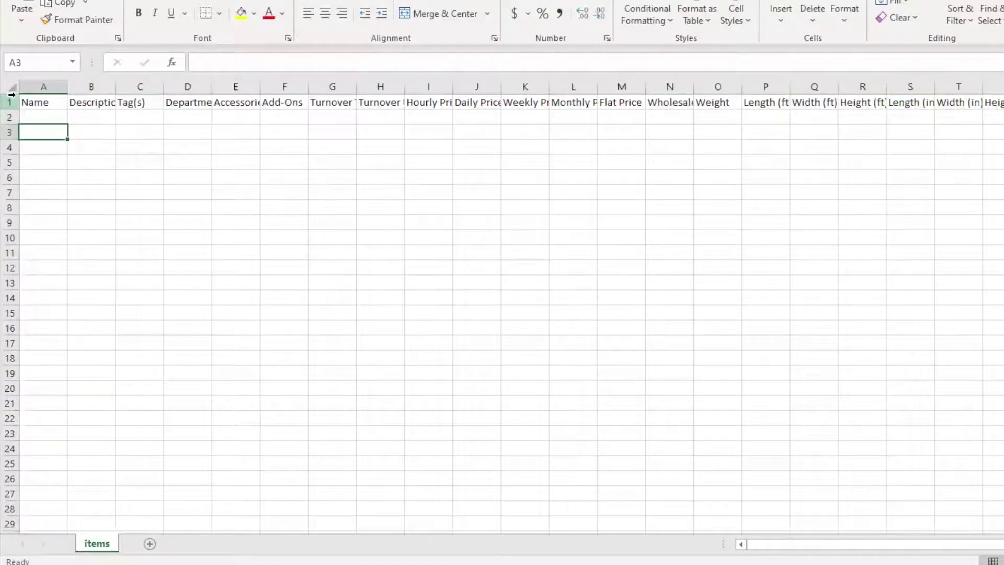
click(10, 101)
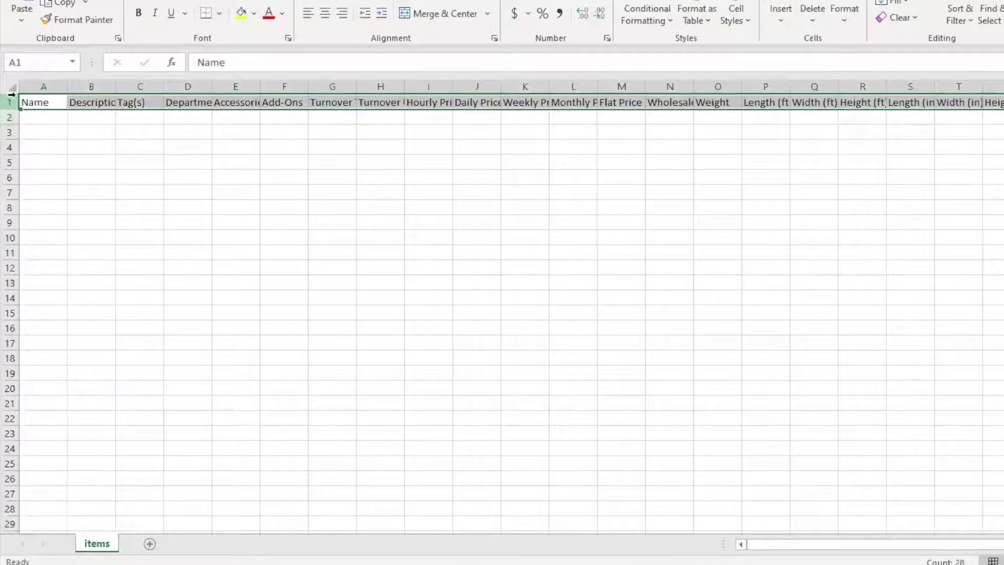
click(11, 103)
- Switch to TapGoods in Chrome, close the import dialog, and submit a blank Add Item form to check which fields are required
mouse_move(387, 564)
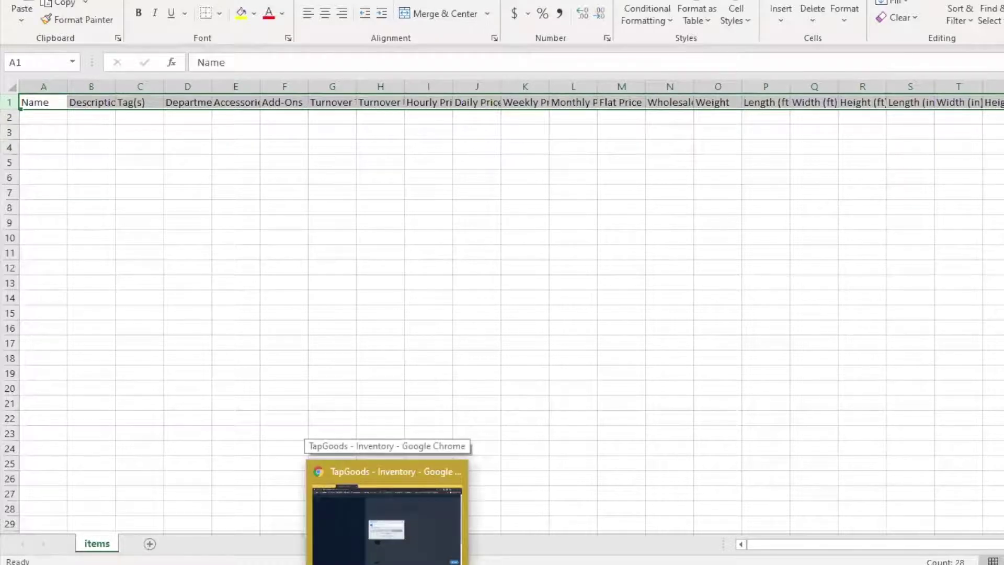
click(388, 518)
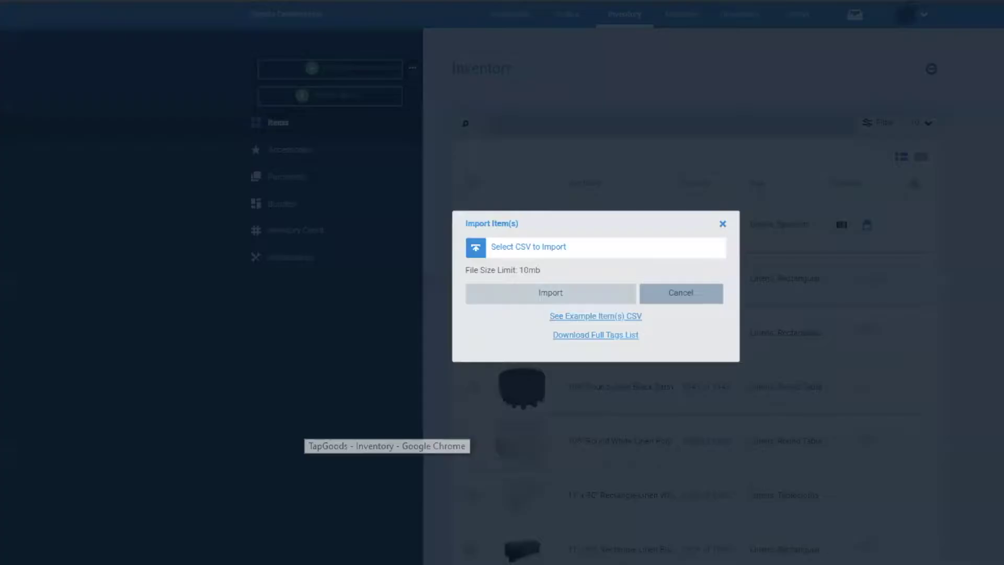
click(722, 225)
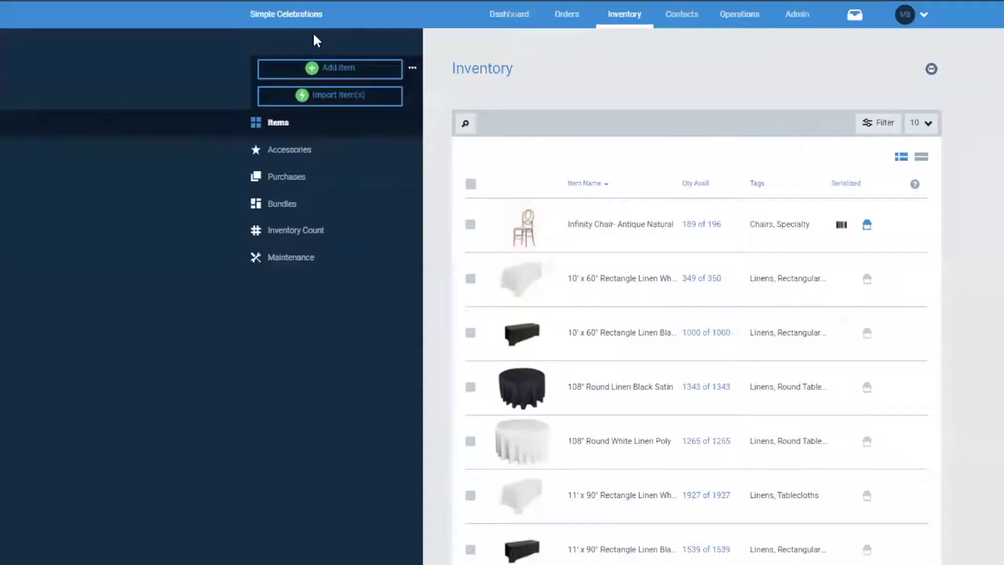
click(334, 77)
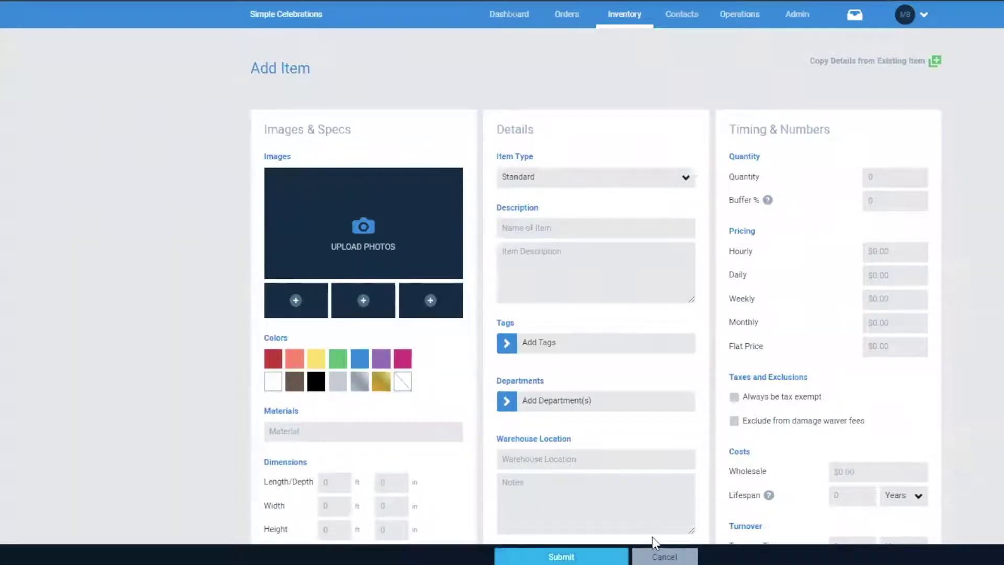
key(Return)
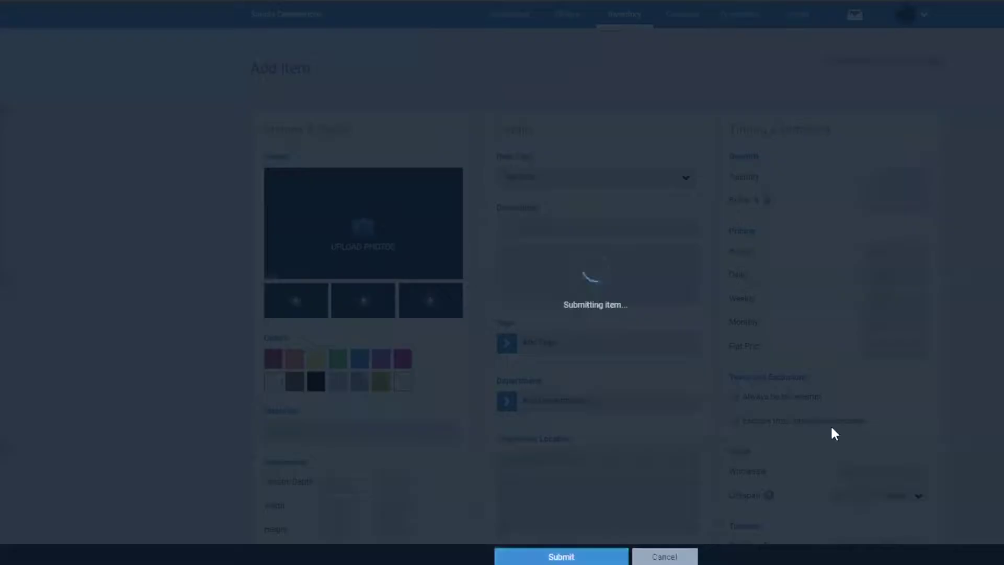
scroll(846, 298, down, 3)
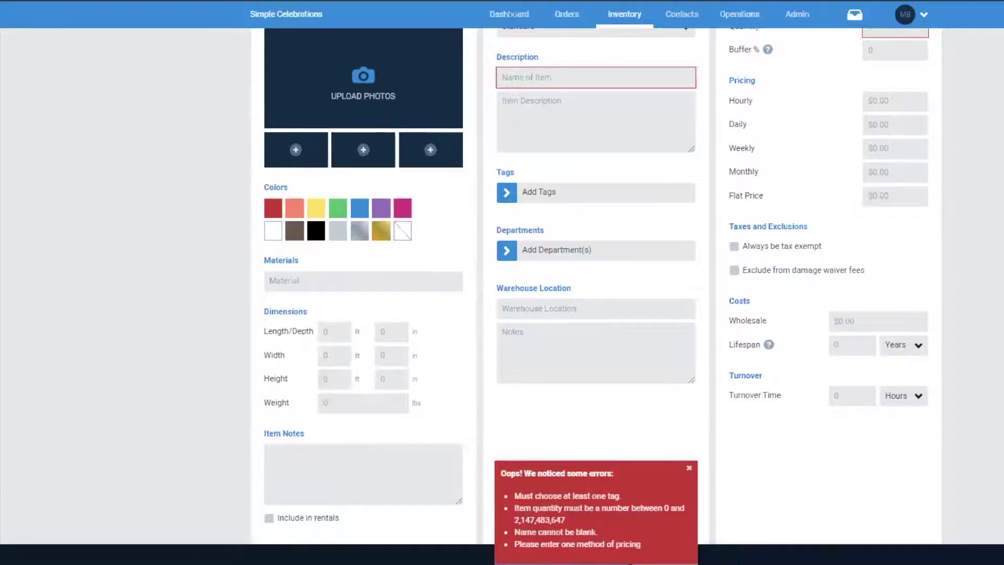
- Switch back to the items workbook in Excel and enter Couch as the item name in cell A2
mouse_move(536, 562)
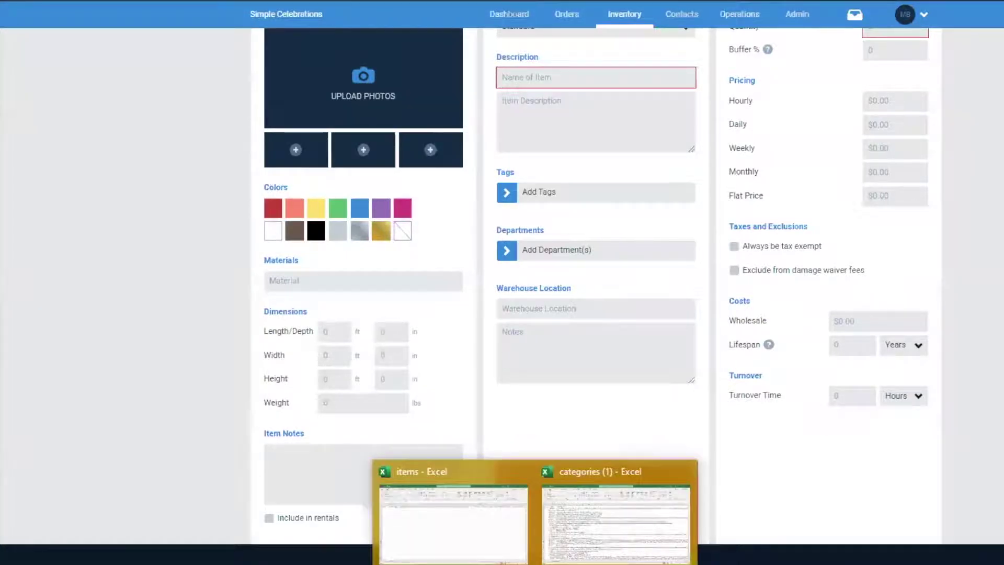
click(498, 550)
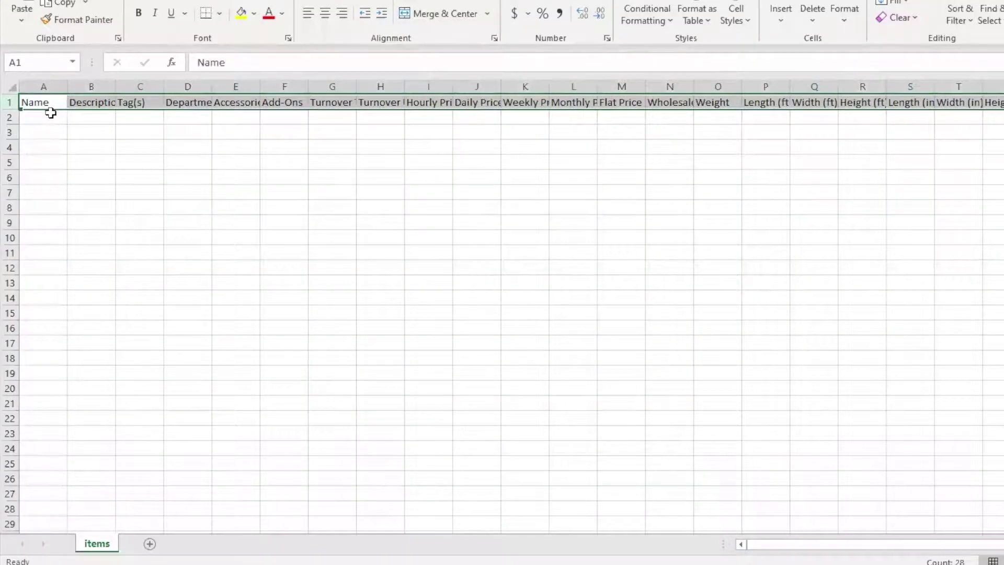
click(50, 113)
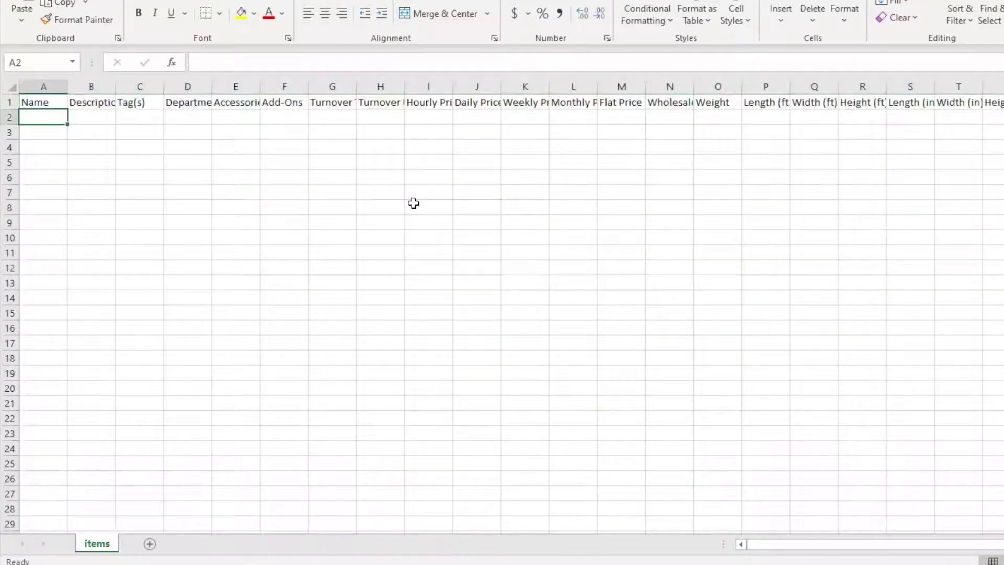
text(Couch)
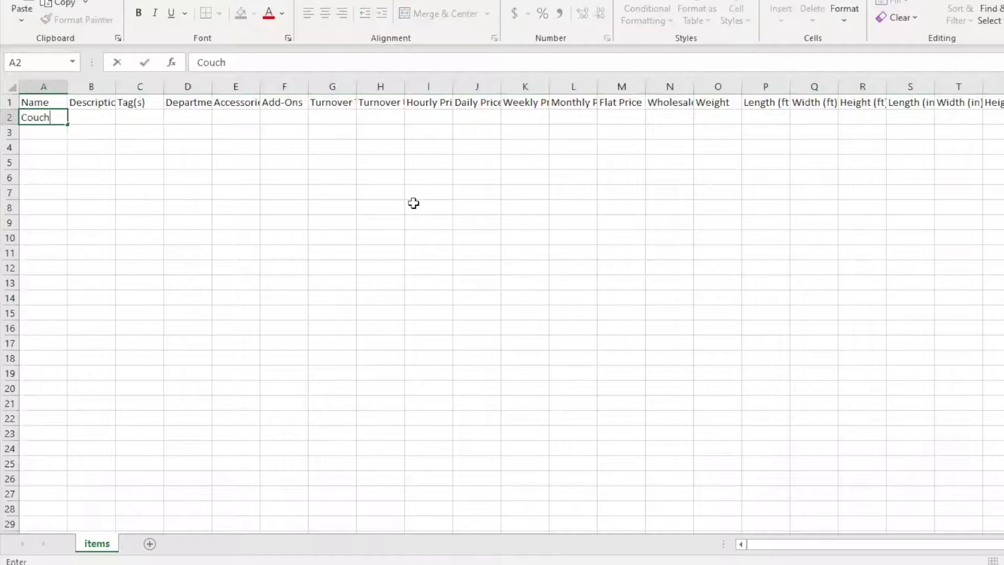
key(Tab)
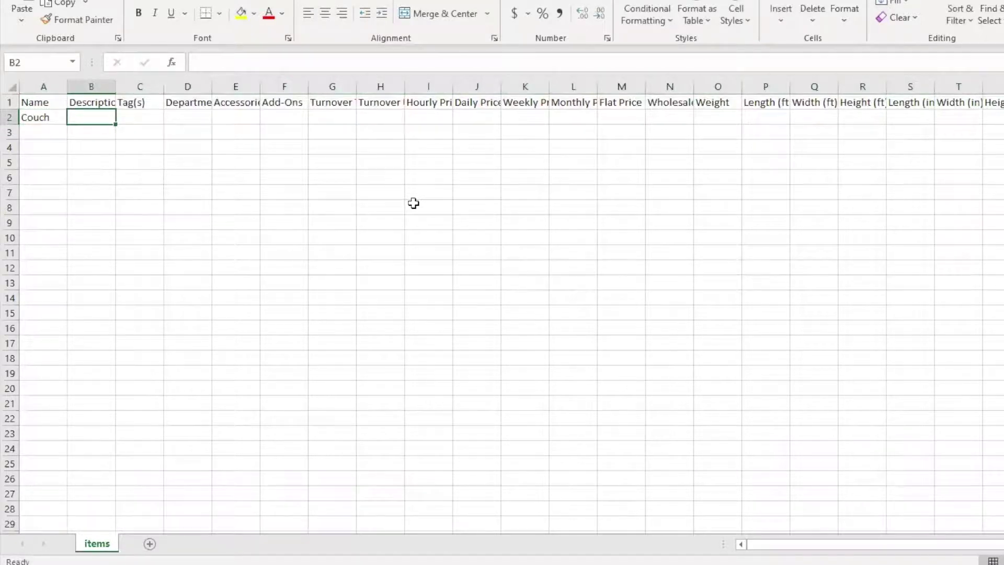
- Check the subcategory names in the categories (1) workbook, then enter Sofa, Couches as the couch's tags in cell C2 of items
key(Tab)
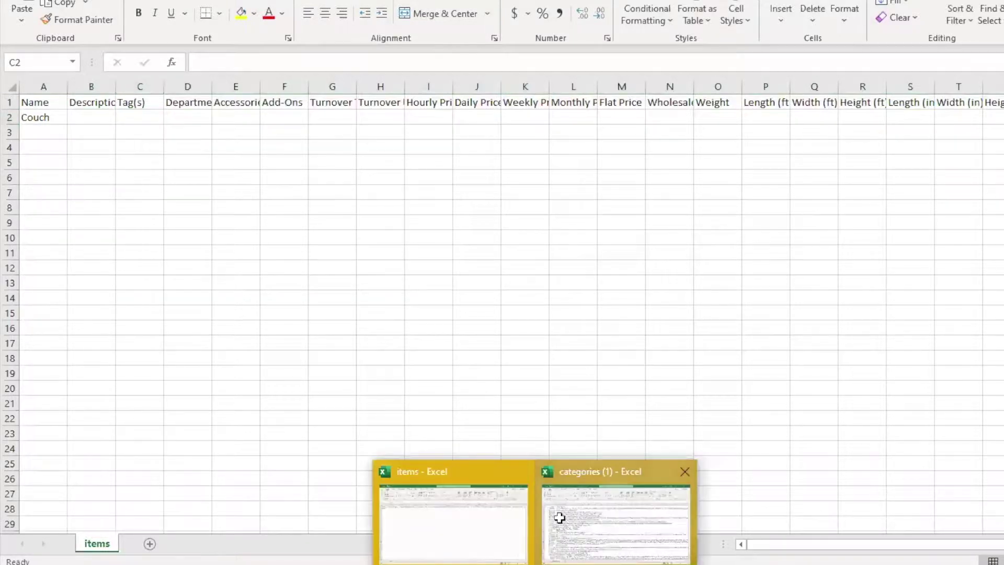
click(560, 523)
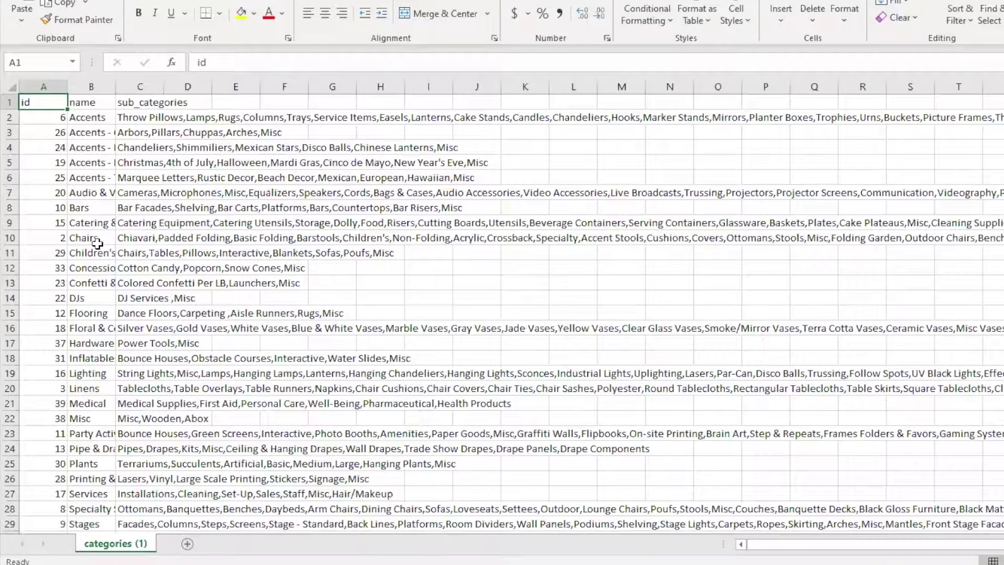
scroll(98, 244, down, 3)
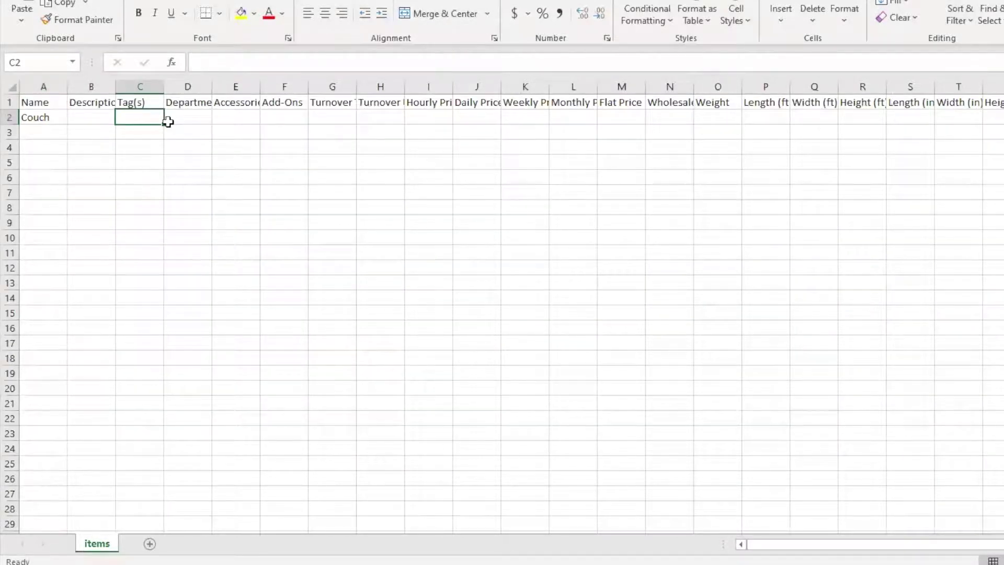
text(Sofa, Couches)
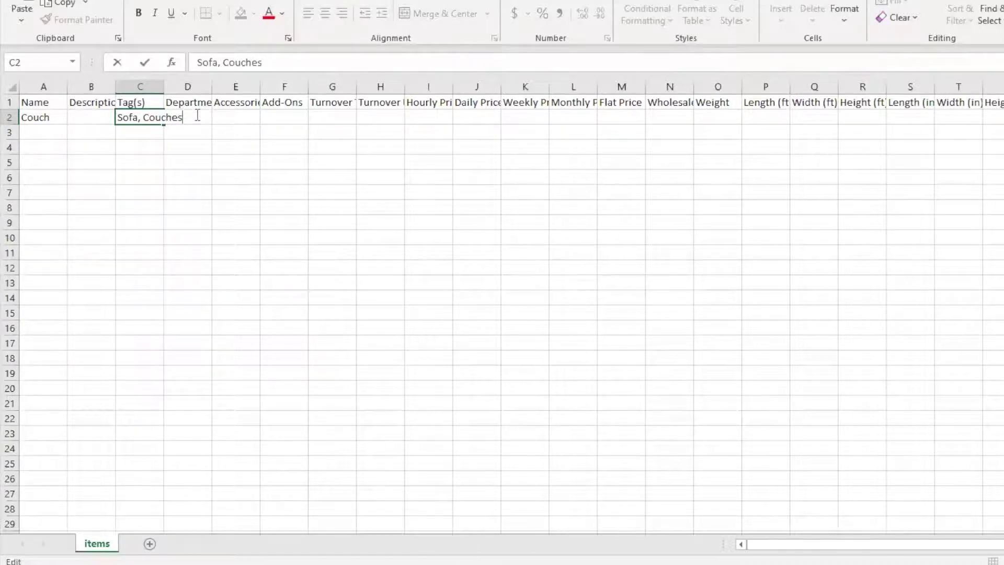
click(239, 115)
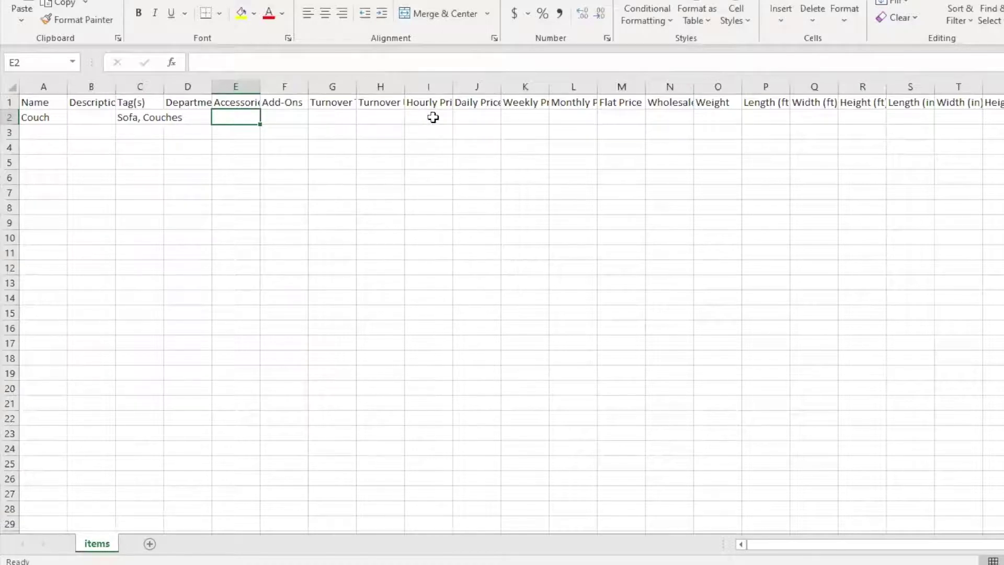
- Set the couch's flat price to 150.00 in cell M2 and its quantity to 25 in cell W2
click(614, 116)
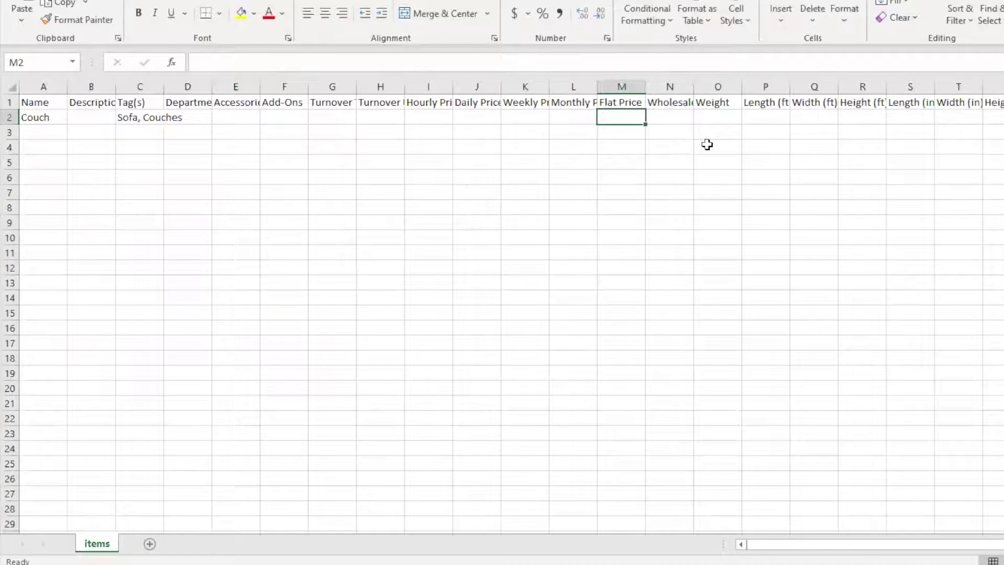
text(150.00)
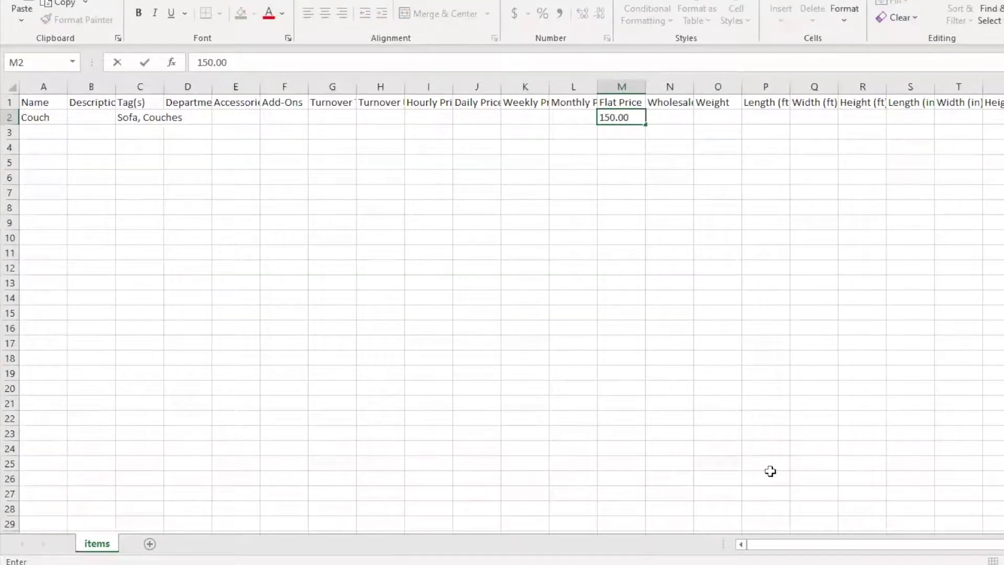
scroll(878, 114, right, 3)
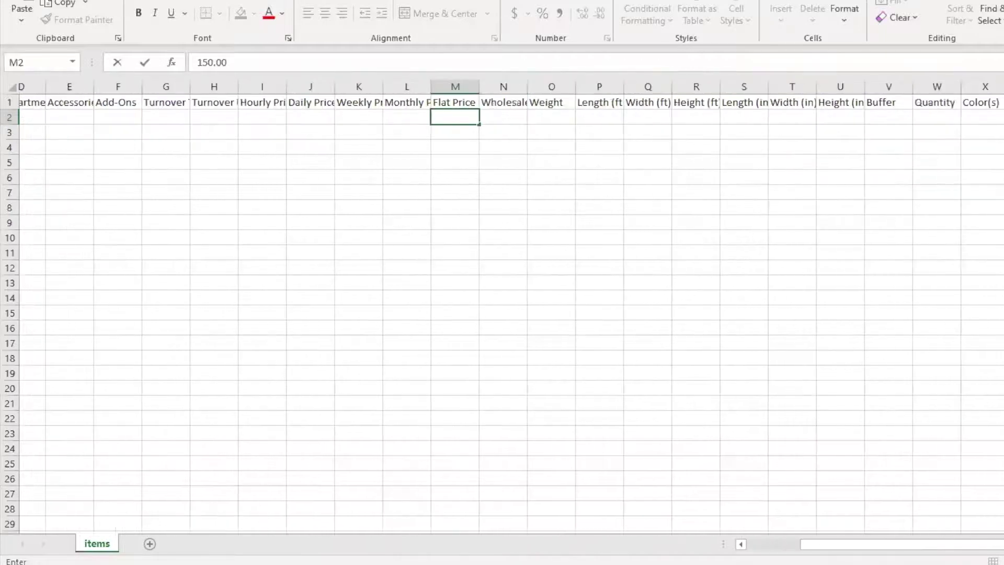
click(878, 115)
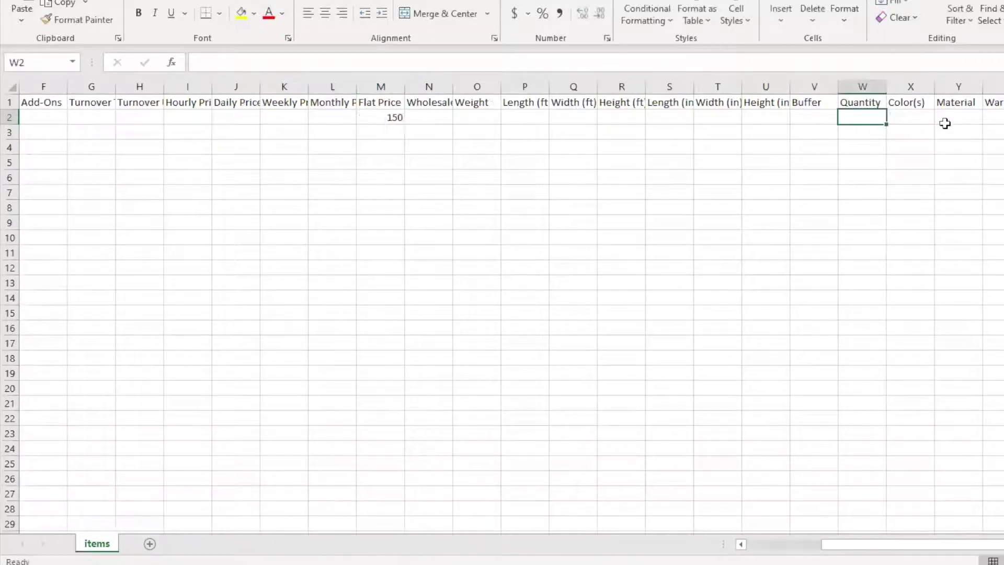
text(25)
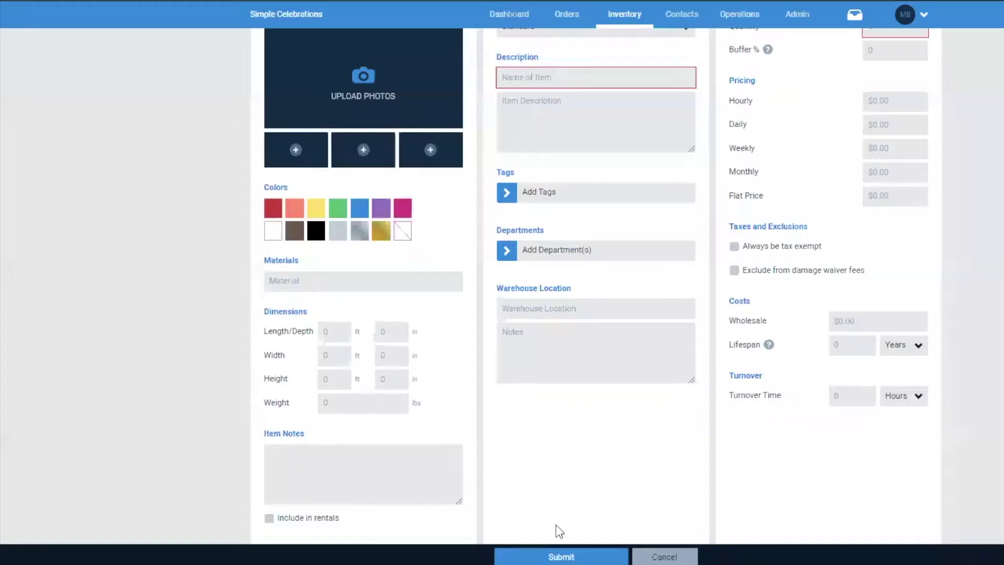
- Resubmit the blank Add Item form in TapGoods to recheck the required fields, then return to the items workbook in Excel
click(567, 551)
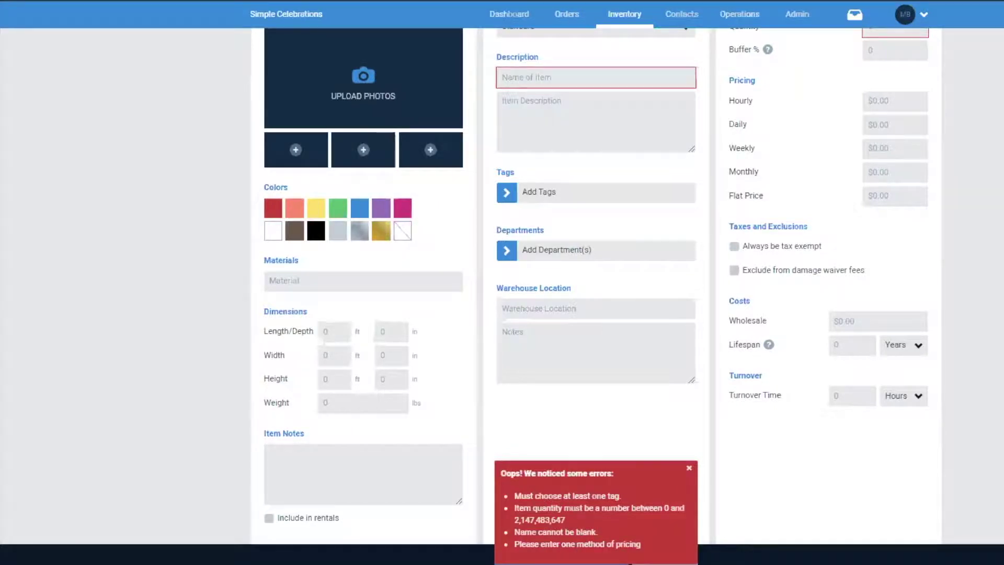
mouse_move(595, 554)
click(487, 538)
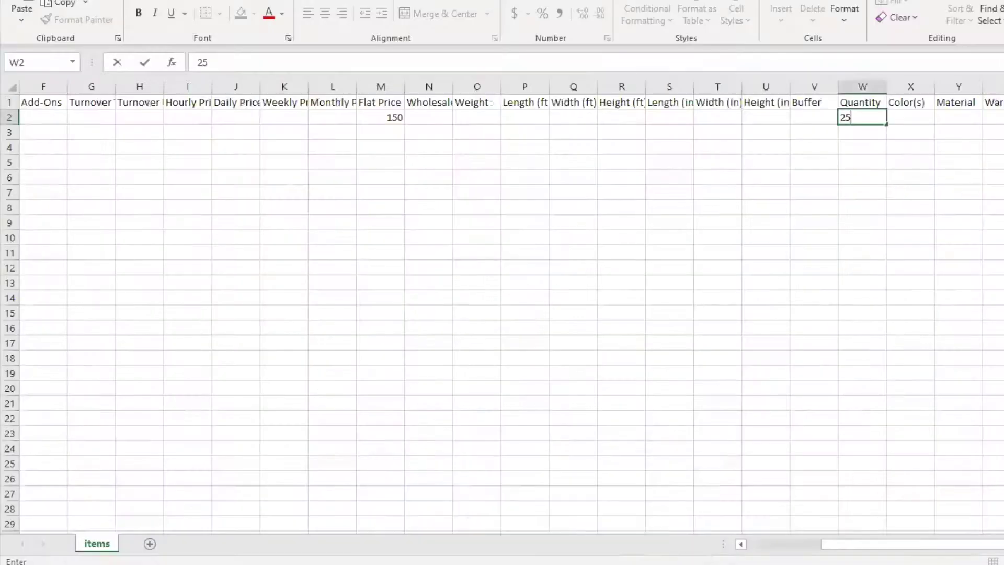
- Commit the couch's quantity and enter Thorne Chair as the second item's name in cell A3
scroll(502, 314, left, 5)
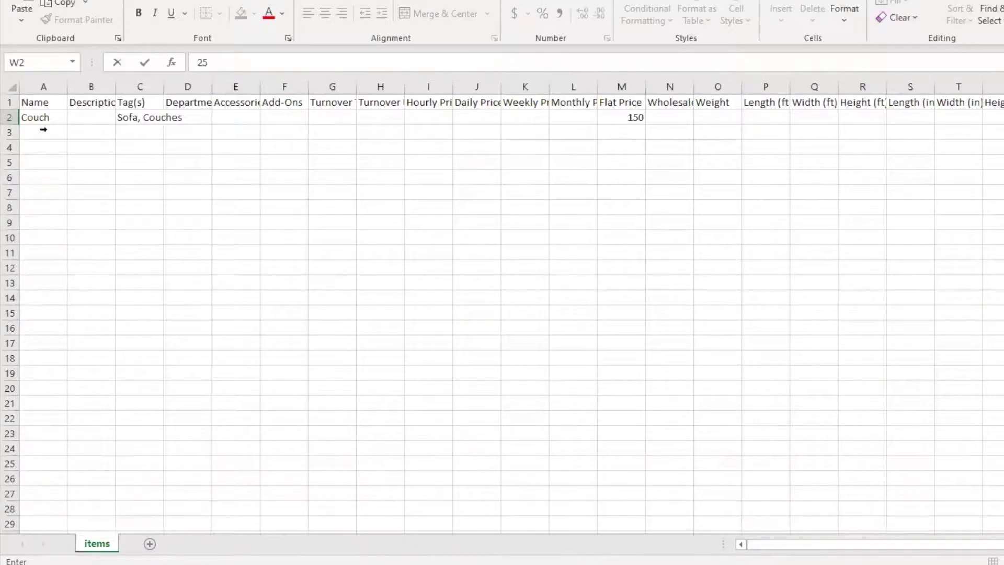
key(Return)
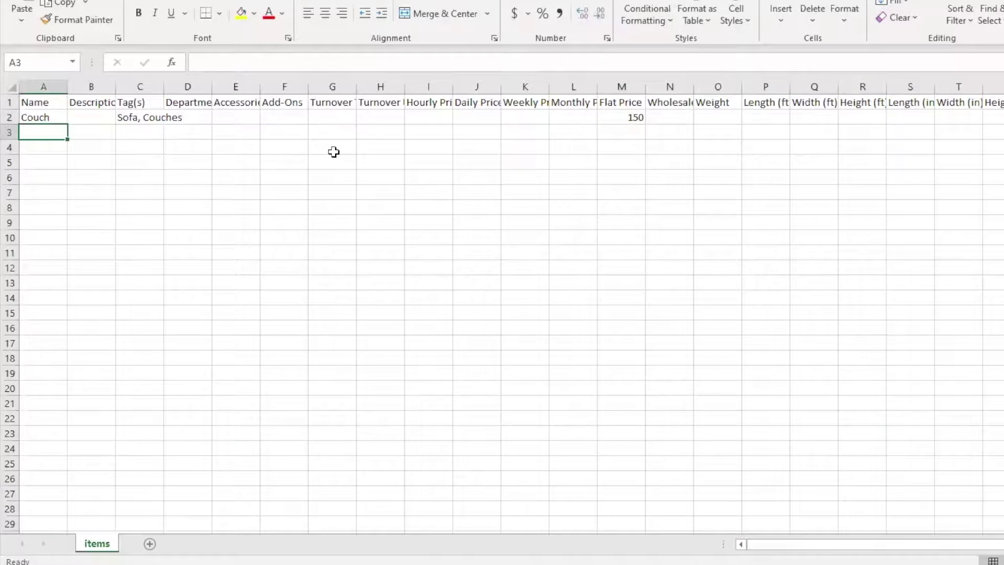
text(Thor)
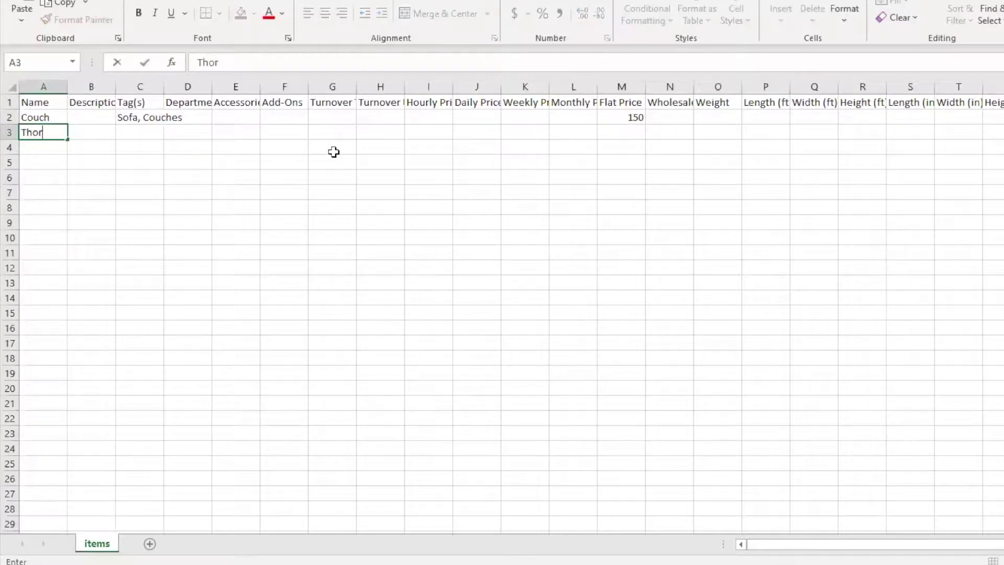
text(ne Chair)
key(Tab)
key(Tab)
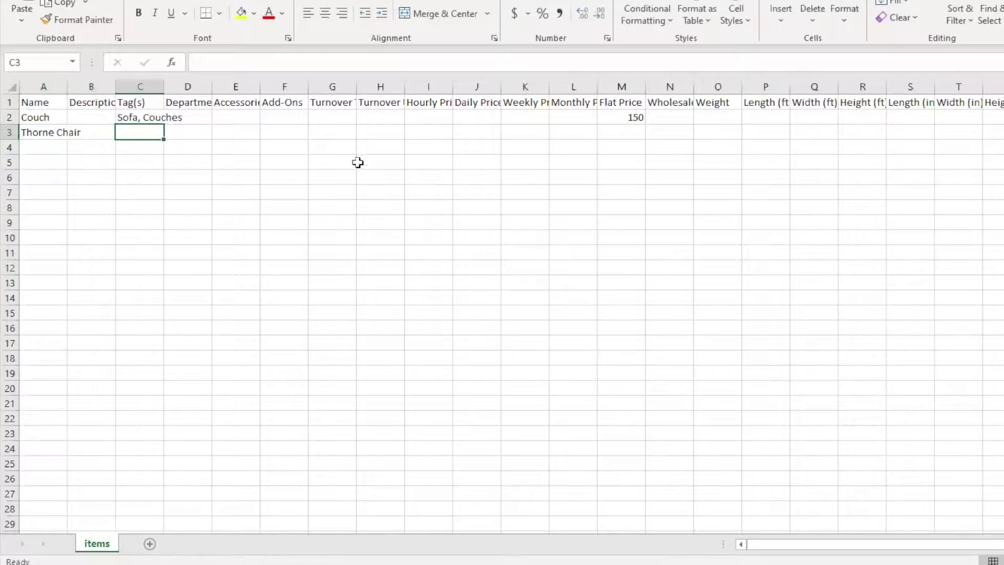
- Look up a suitable subcategory in the categories (1) workbook and enter Arm Chairs as the Thorne Chair's tag in cell C3
click(579, 534)
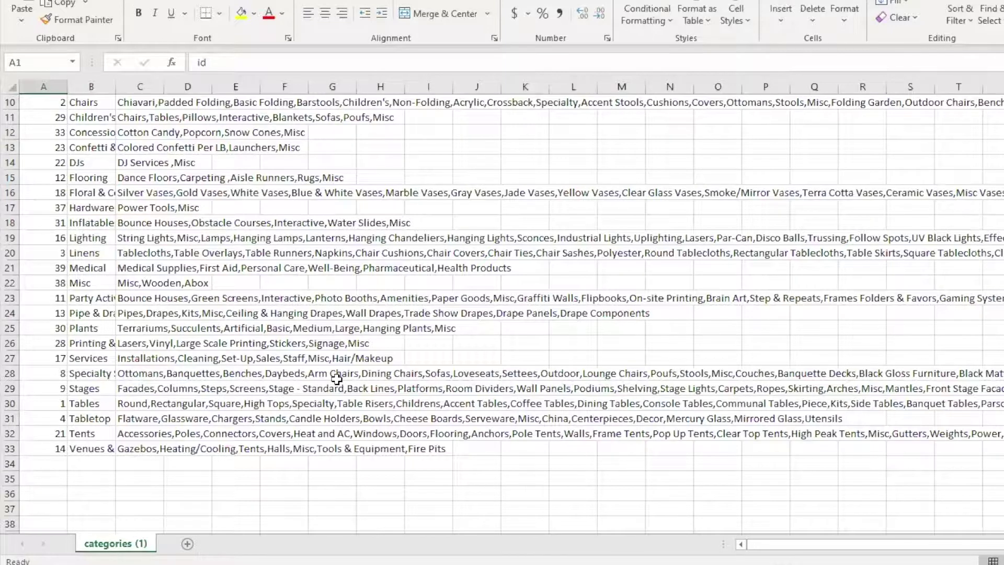
key(alt+Tab)
text(Arm)
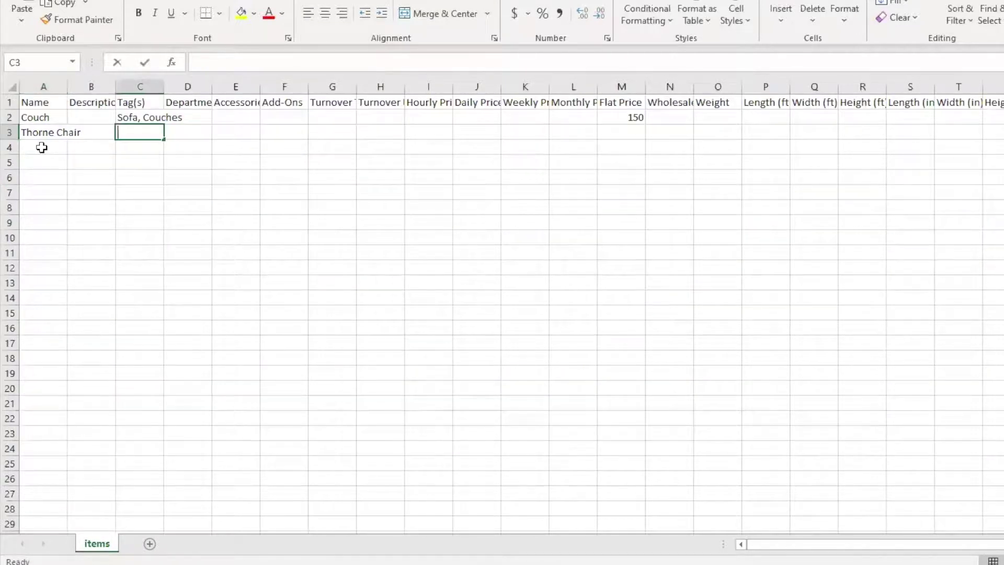
text( Chairs)
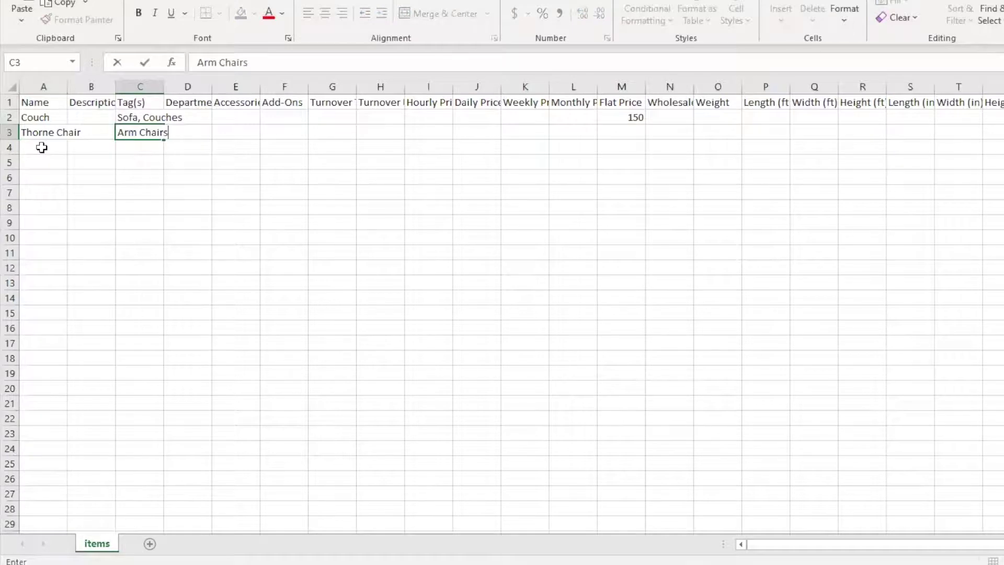
- Set the Thorne Chair's weekly price to 400 in cell K3
key(Tab)
key(Tab)
key(Tab)
key(Tab)
key(Tab)
key(Tab)
key(Tab)
key(Tab)
key(Tab)
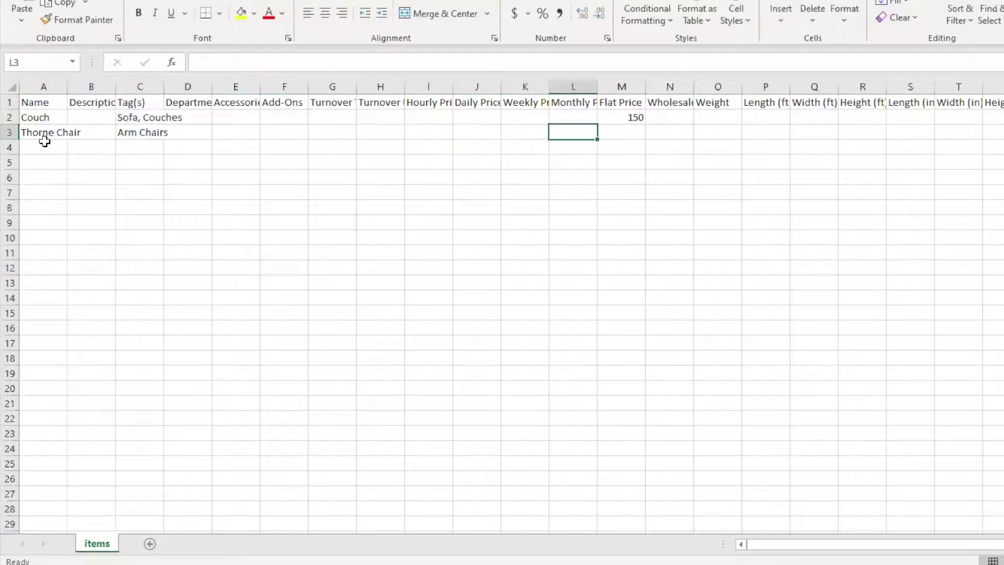
key(shift+Tab)
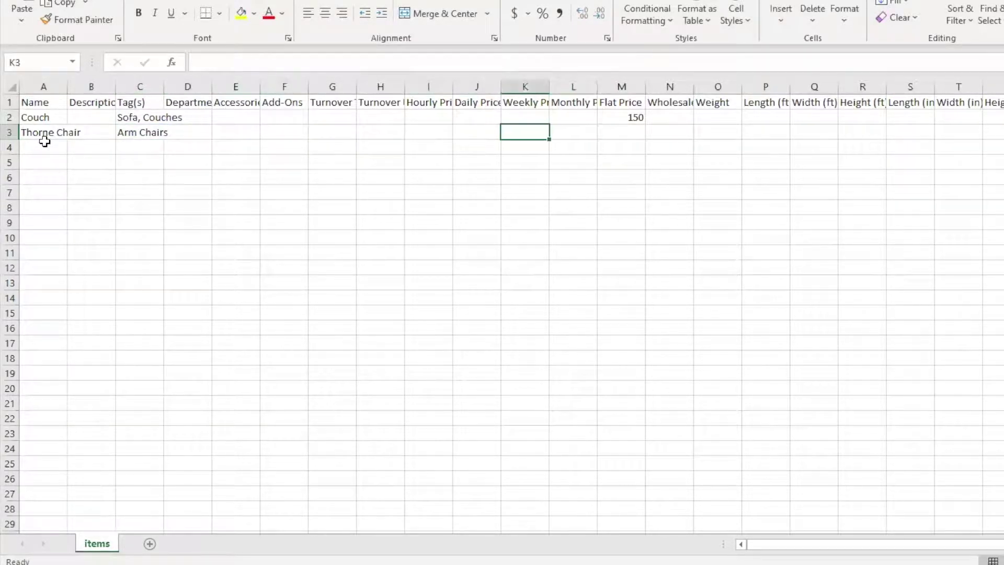
text(400)
- Set the Thorne Chair's flat price to 75 in cell M3
key(Tab)
key(Tab)
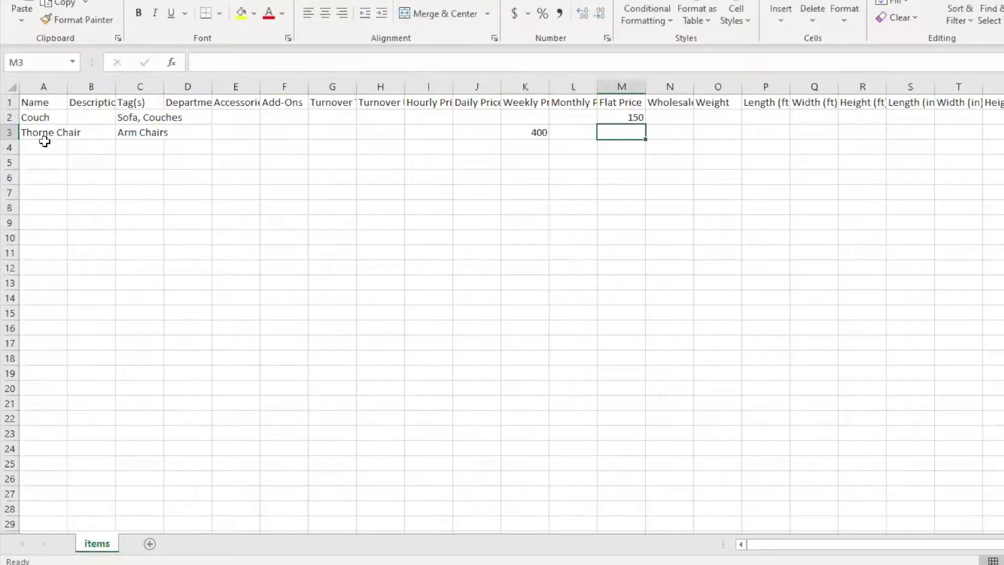
key(Tab)
key(shift+Tab)
text(75)
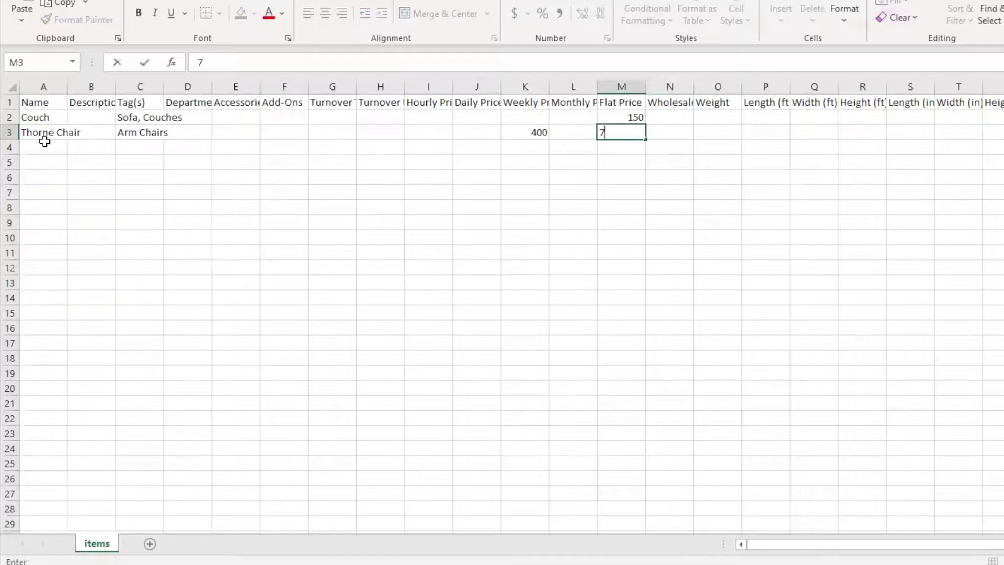
- Set the Thorne Chair's quantity to 25 in cell W3
key(Tab)
key(Tab)
key(Tab)
key(Tab)
key(Tab)
key(Tab)
key(Tab)
key(Tab)
key(Tab)
key(Tab)
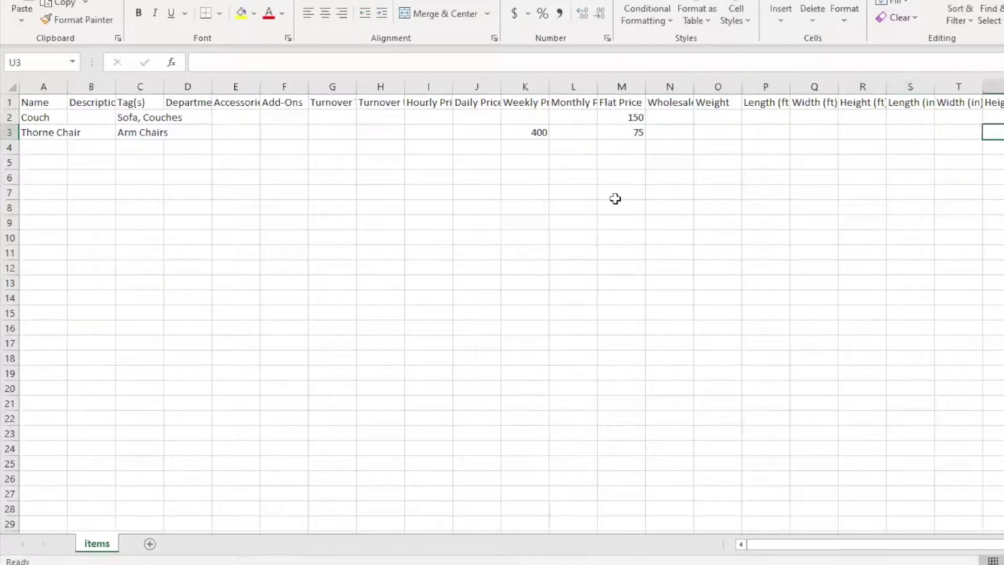
text(25)
- Look through the remaining columns beyond Quantity in row 3, then return to the item name in cell A3
key(Tab)
key(Tab)
key(Tab)
key(Tab)
key(Tab)
key(Tab)
key(Tab)
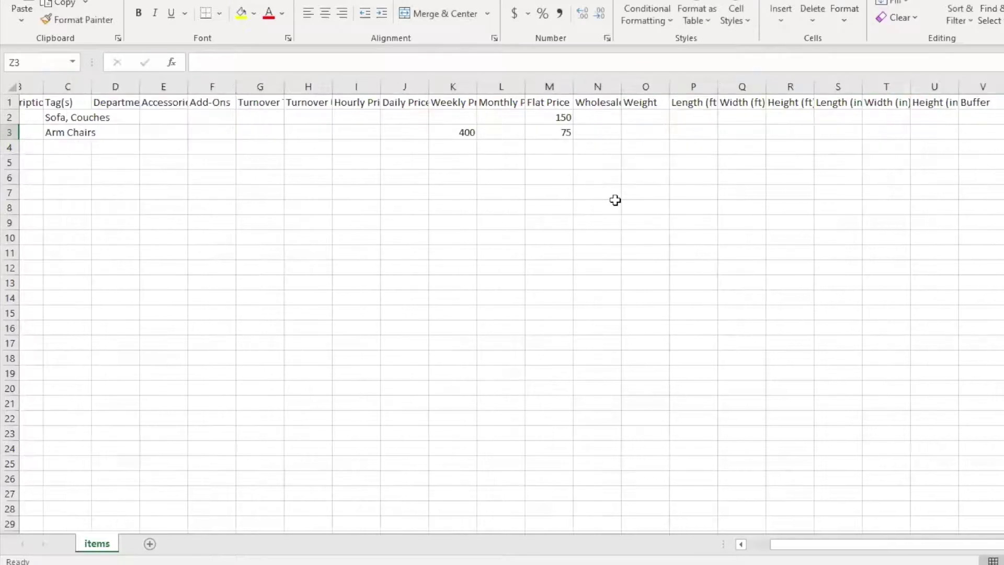
key(Tab)
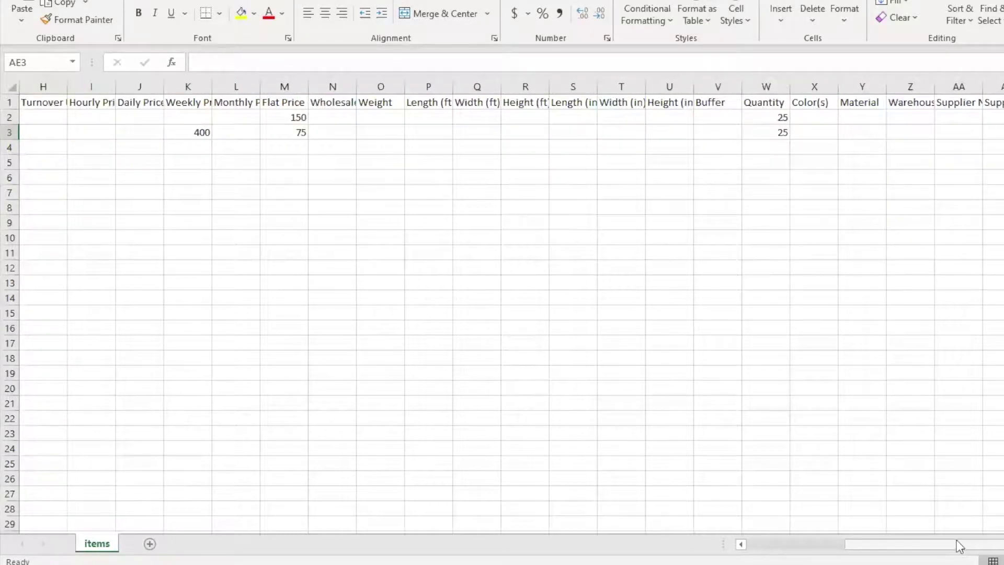
key(Left)
key(Left)
key(Left)
key(Left)
key(Left)
key(Left)
key(Left)
key(Left)
key(Left)
key(Left)
key(Left)
key(Left)
key(Left)
key(Left)
key(Left)
key(Left)
key(Left)
key(Left)
key(Left)
key(Left)
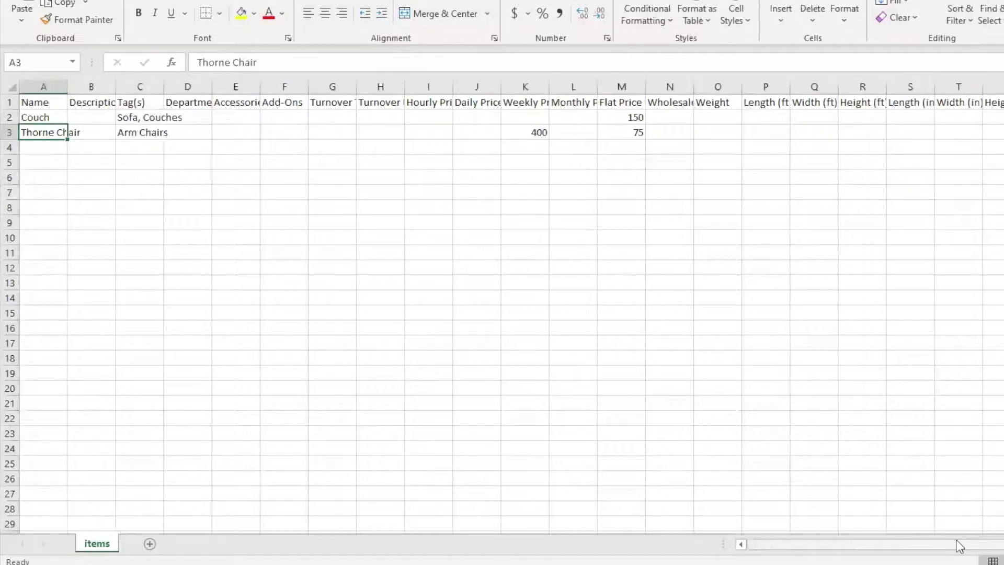
- Save a copy of the items workbook as a CSV (Comma delimited) file named Test Import
key(alt+f)
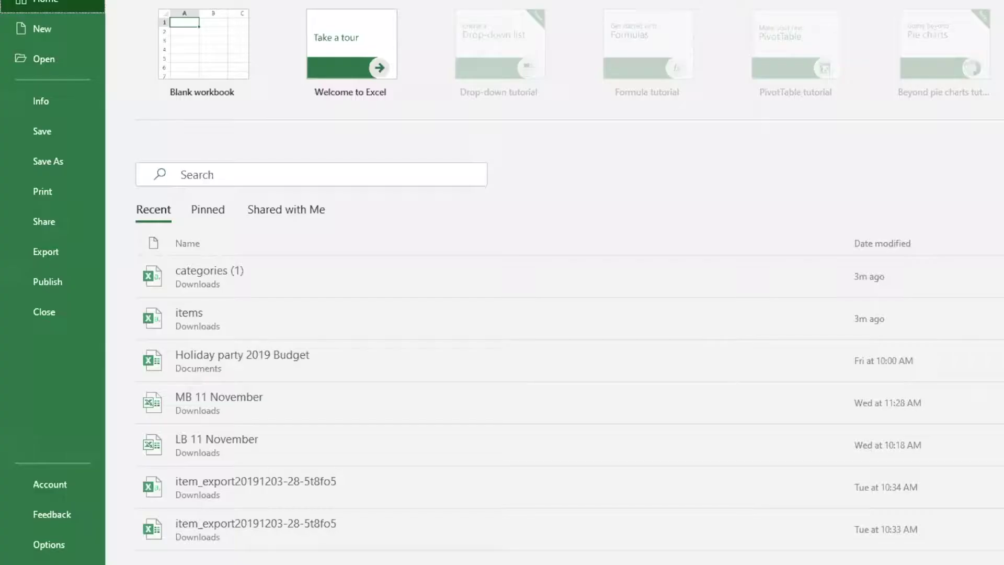
click(54, 161)
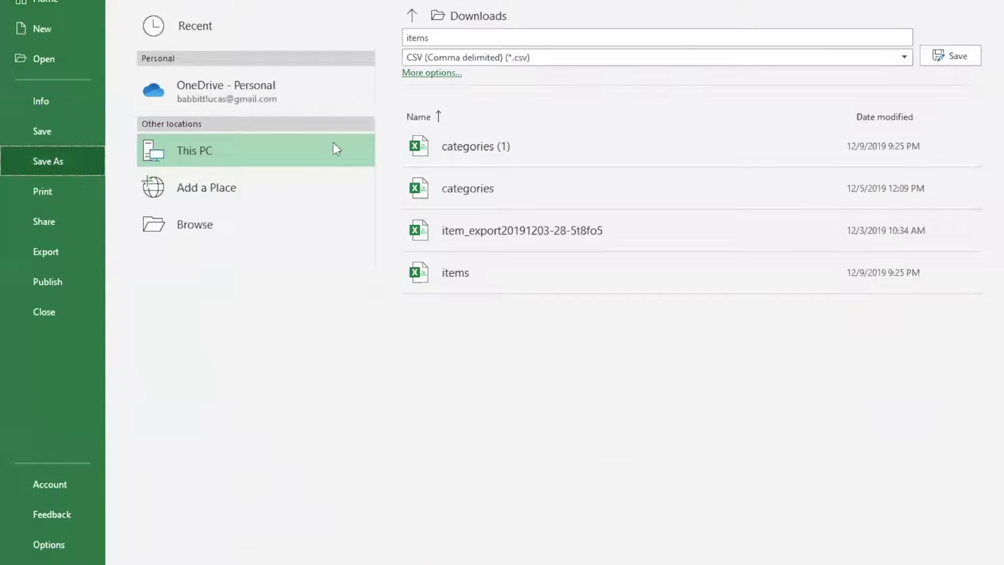
click(492, 42)
text(Test)
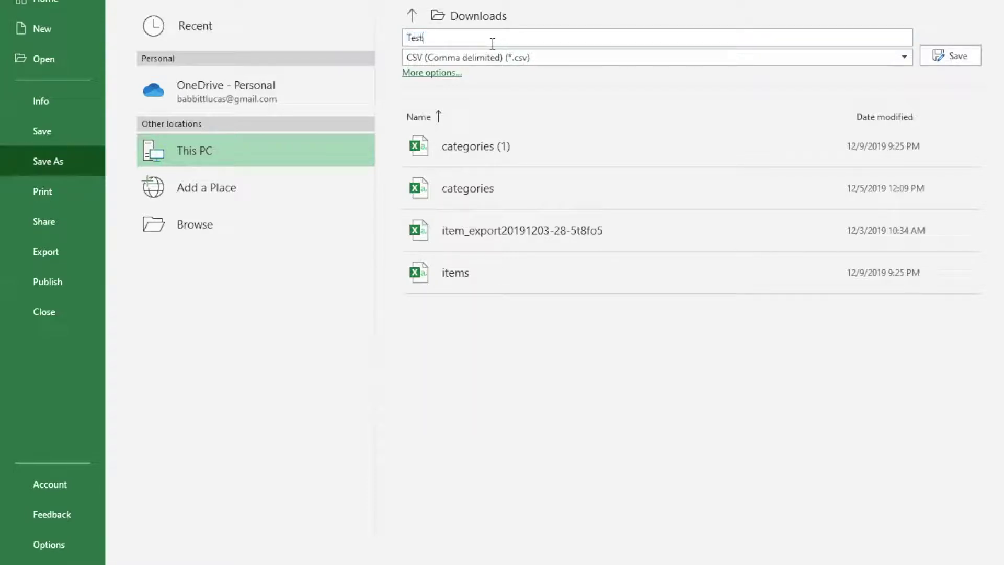
text( Import)
click(218, 216)
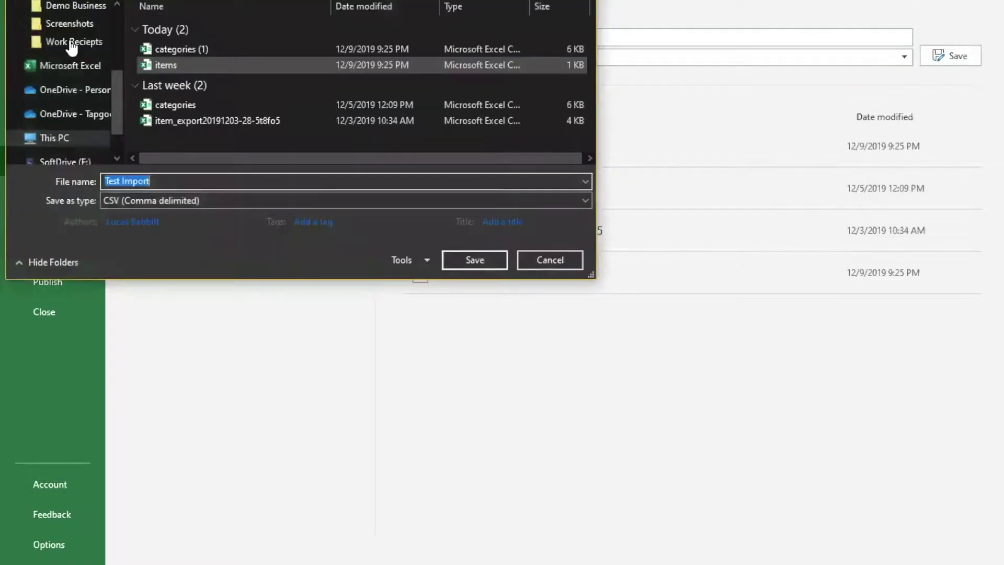
click(494, 259)
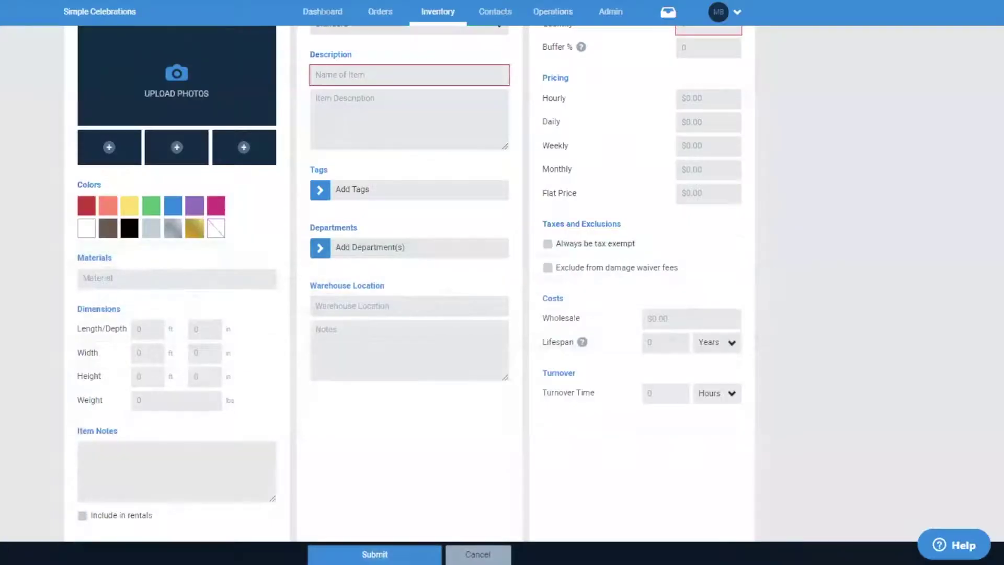
- Switch to TapGoods in Chrome and leave the Add Item form for the inventory's Items list
scroll(600, 124, up, 3)
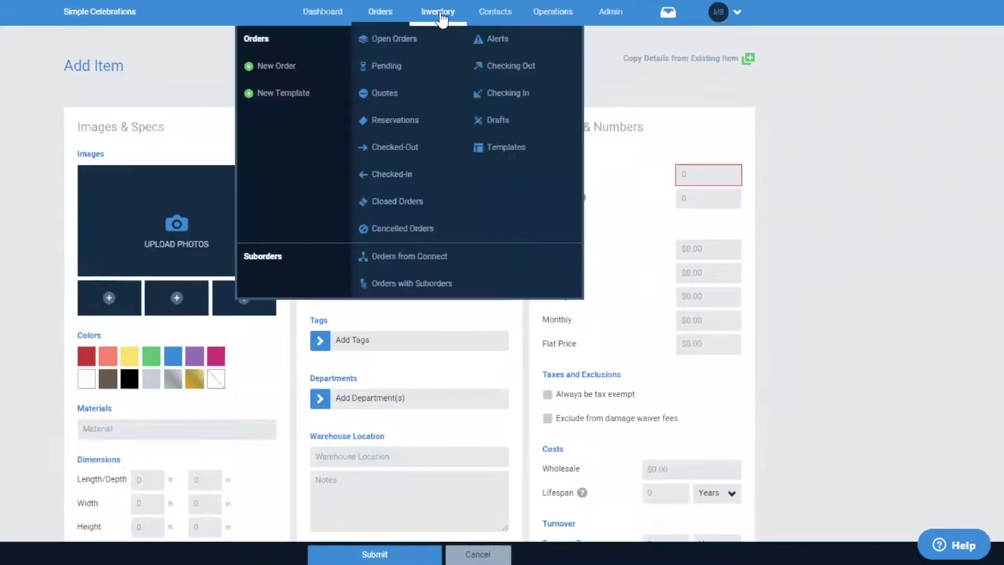
click(441, 16)
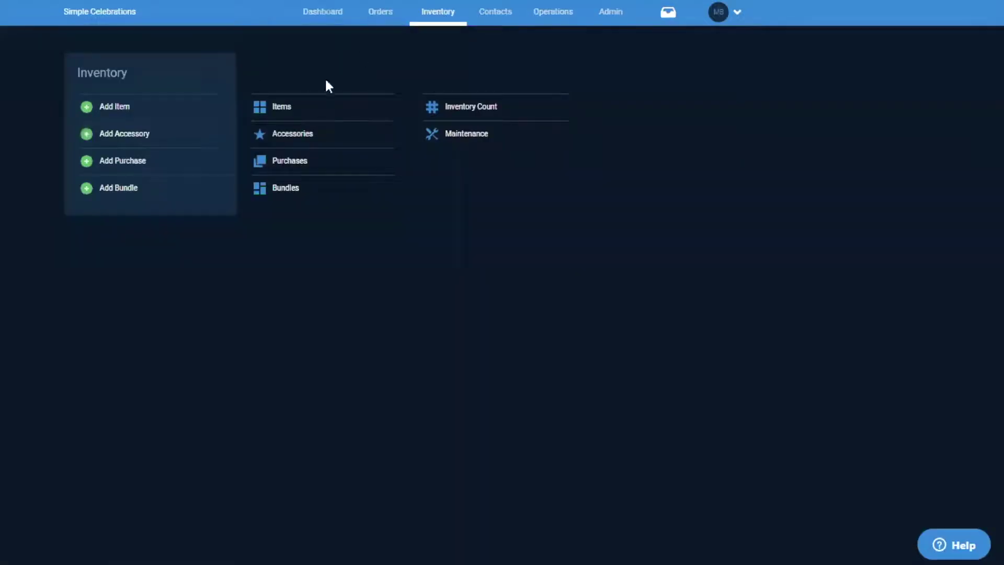
click(293, 107)
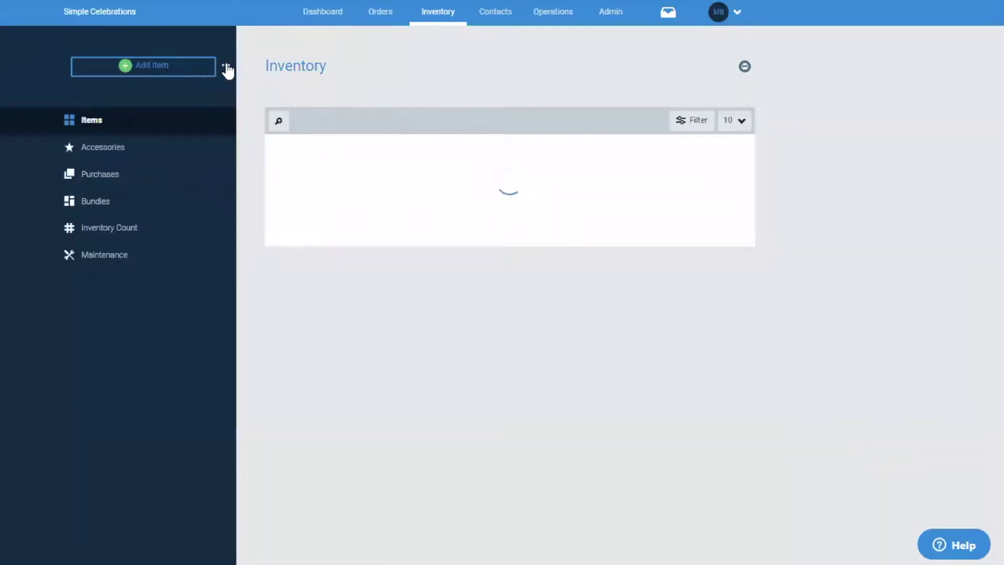
- Import the Test Import CSV file into the inventory's items and dismiss the completion notice
mouse_move(216, 80)
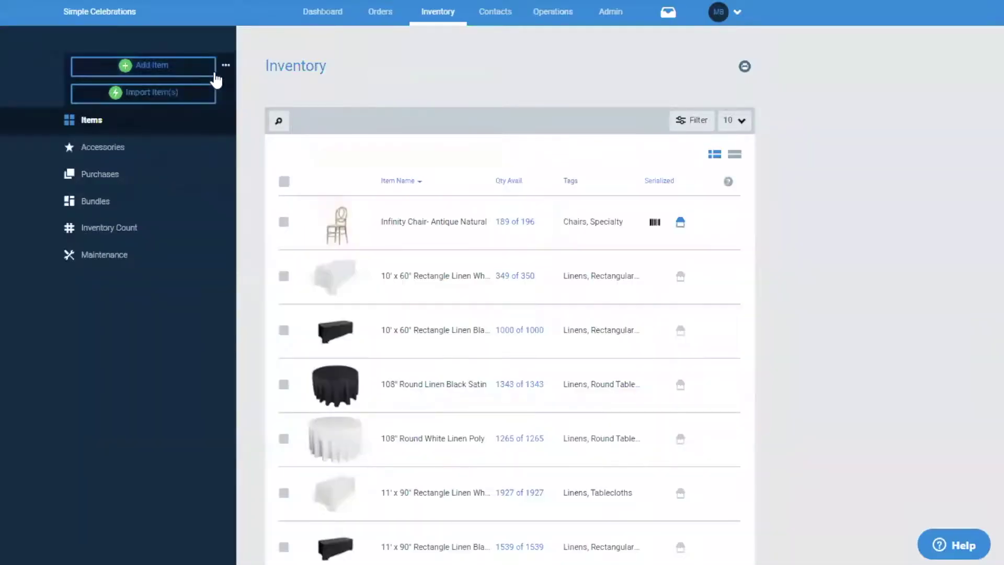
click(176, 102)
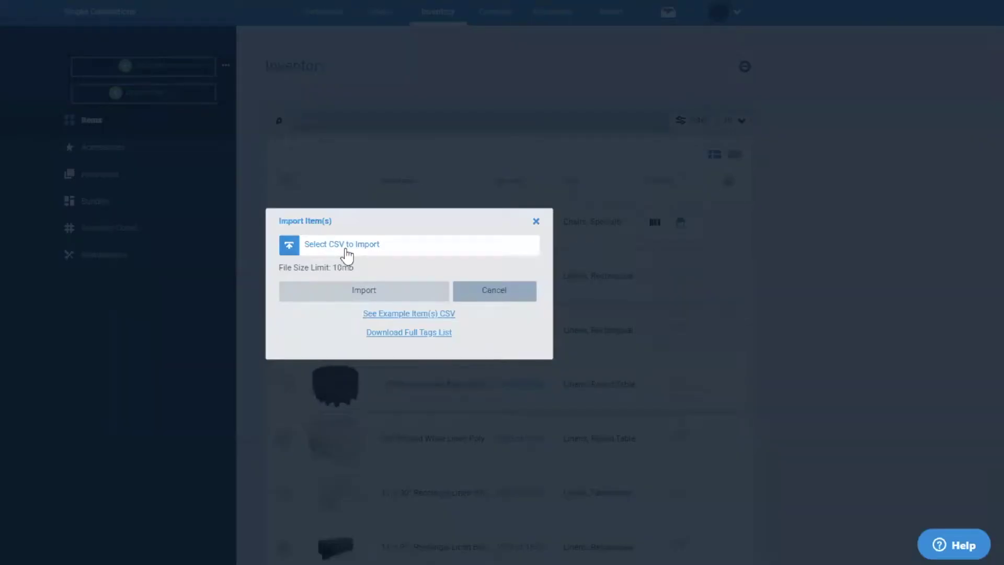
click(349, 250)
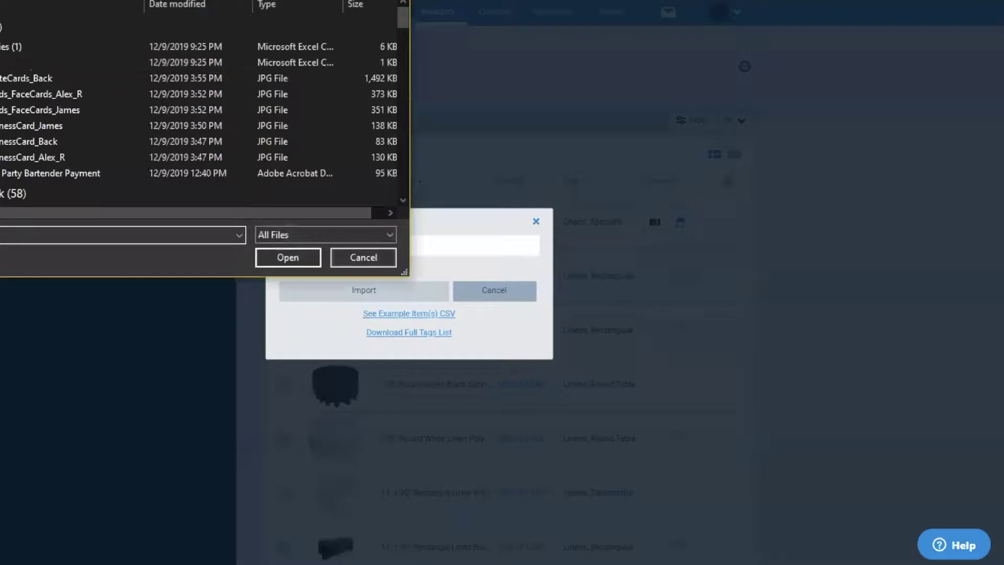
click(105, 25)
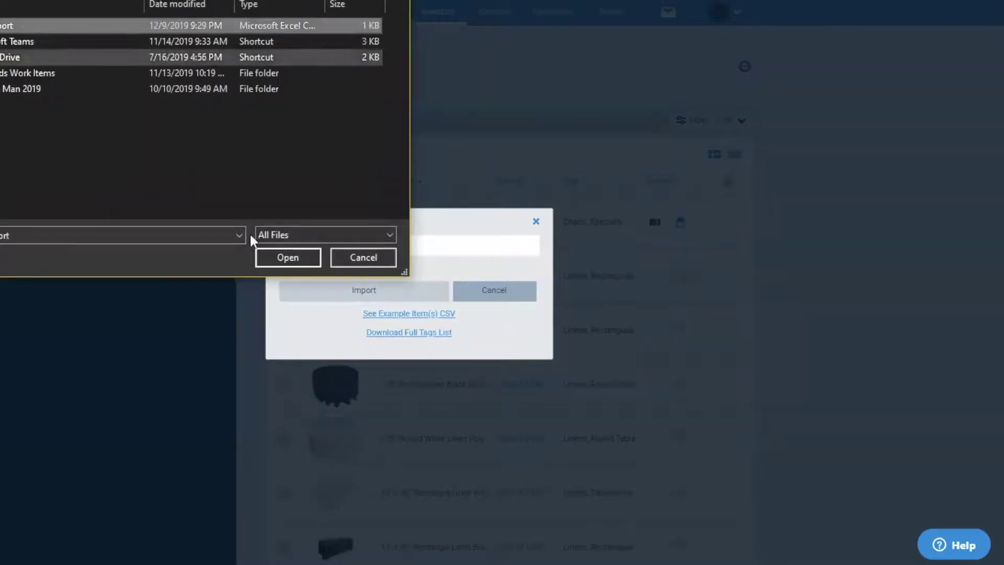
click(287, 257)
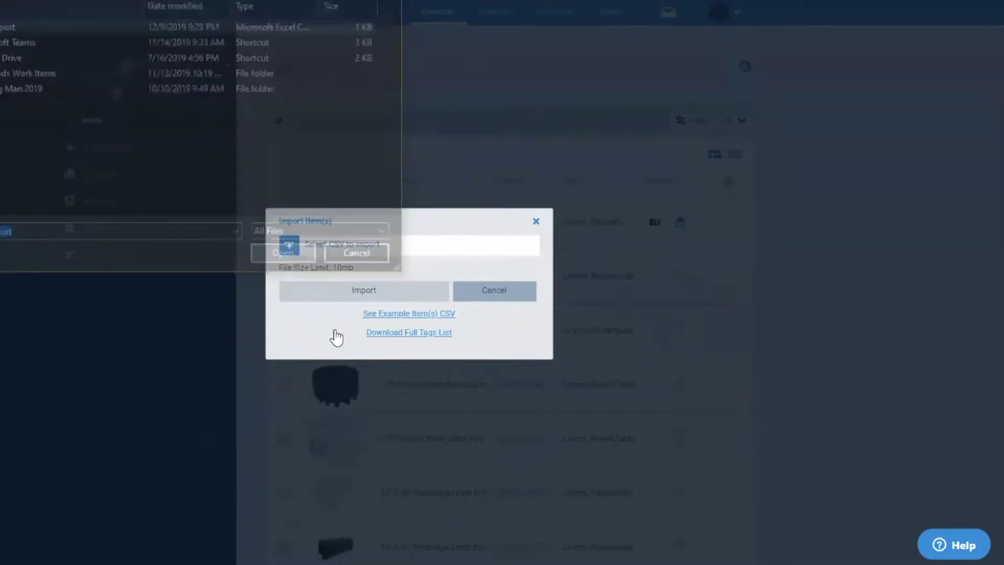
click(363, 284)
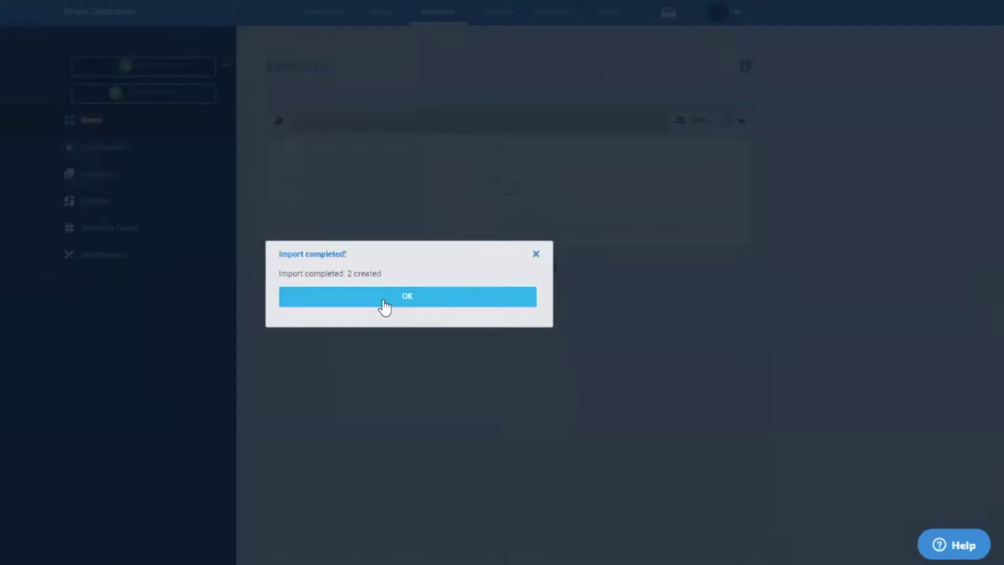
click(385, 303)
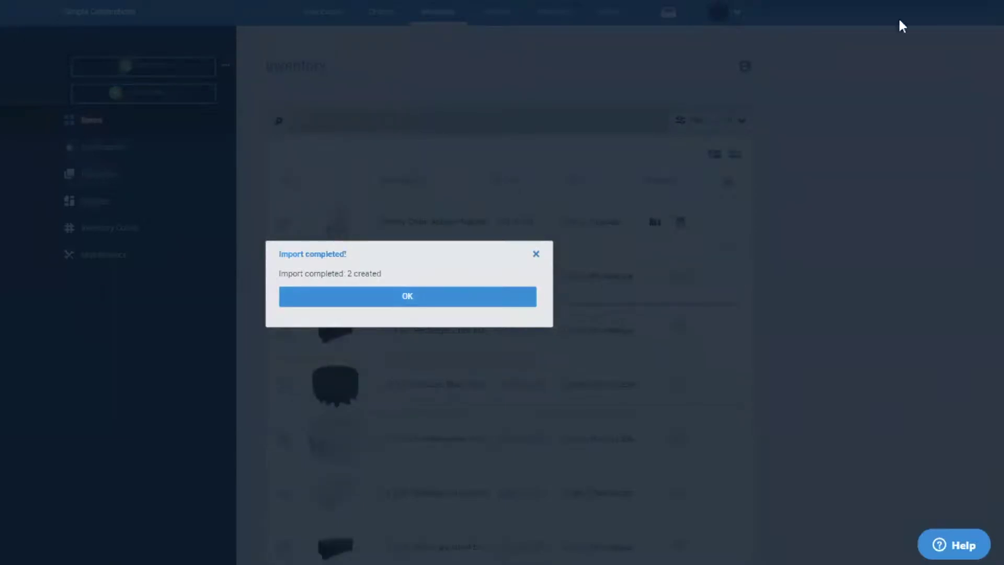
click(393, 299)
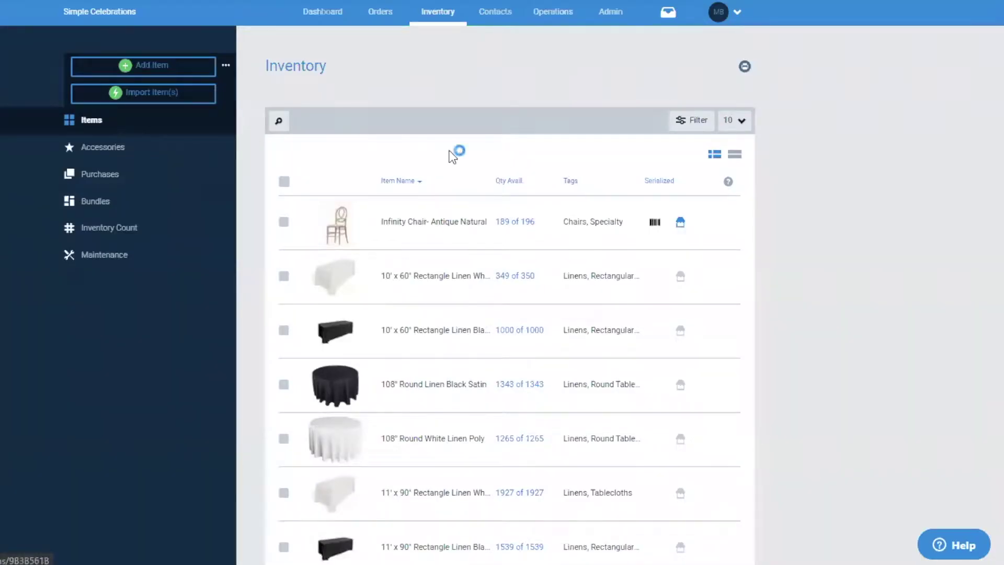
- Search the inventory items for "couch" and open the imported Couch item
scroll(453, 152, down, 2)
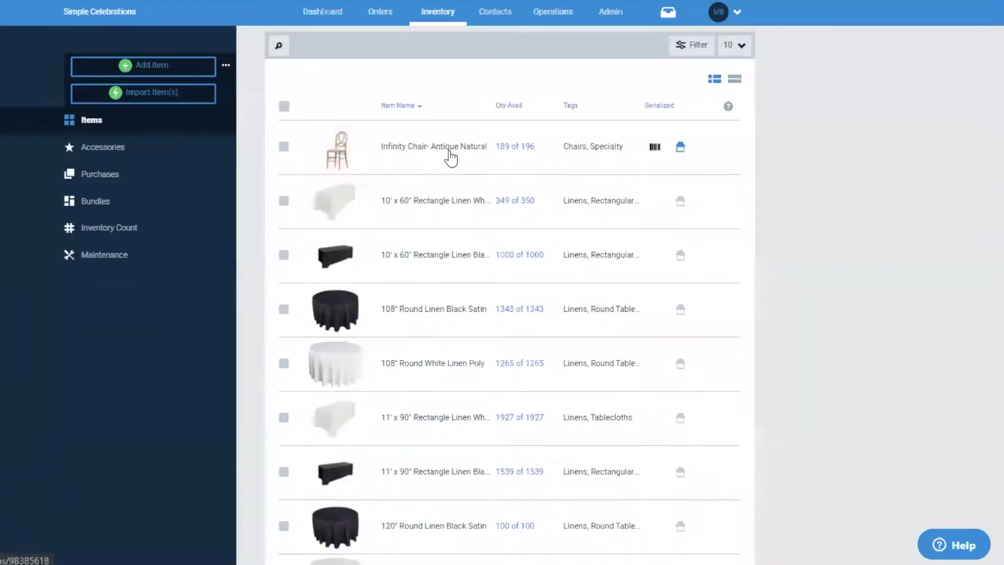
scroll(448, 157, down, 3)
scroll(461, 149, up, 5)
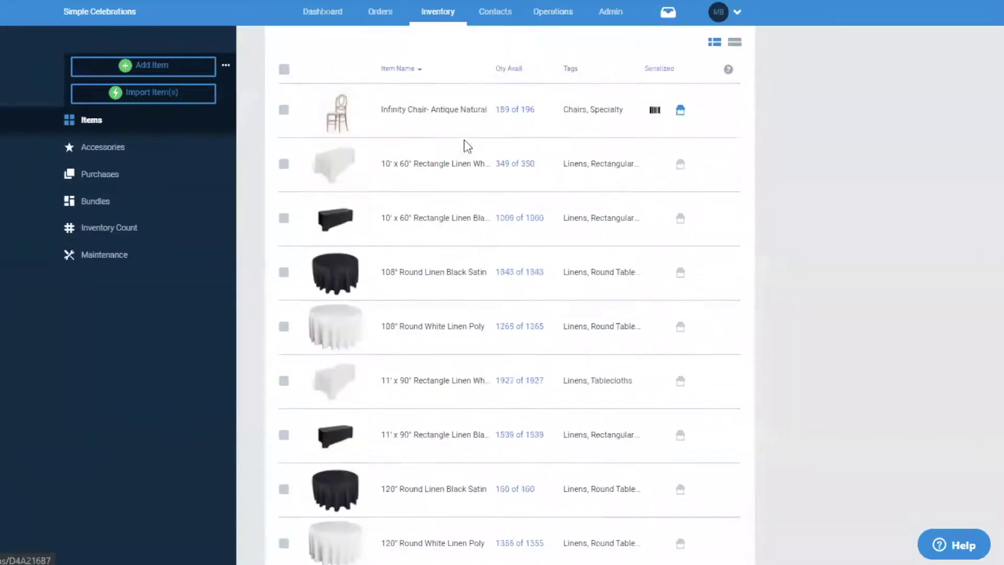
click(279, 121)
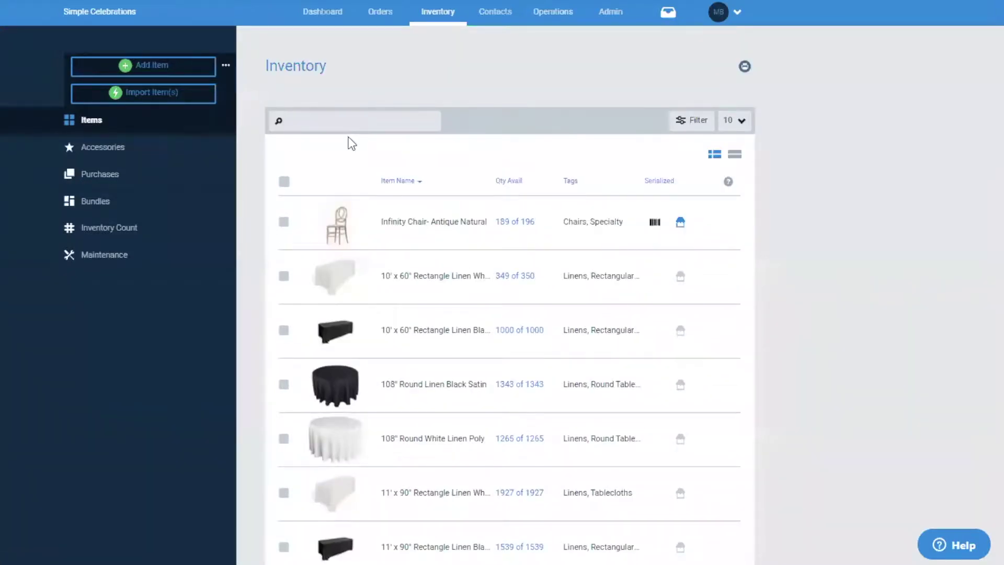
text(couch)
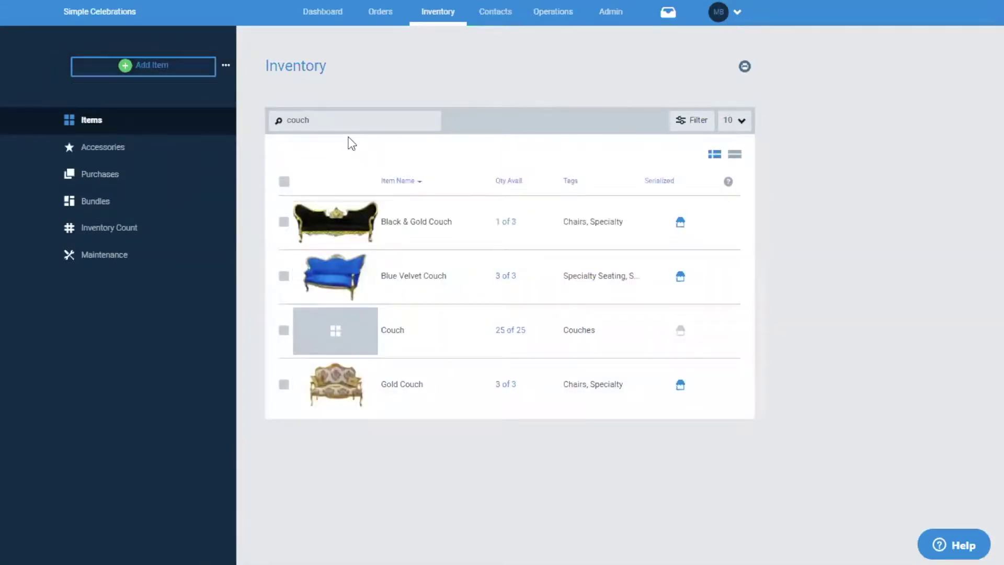
click(402, 338)
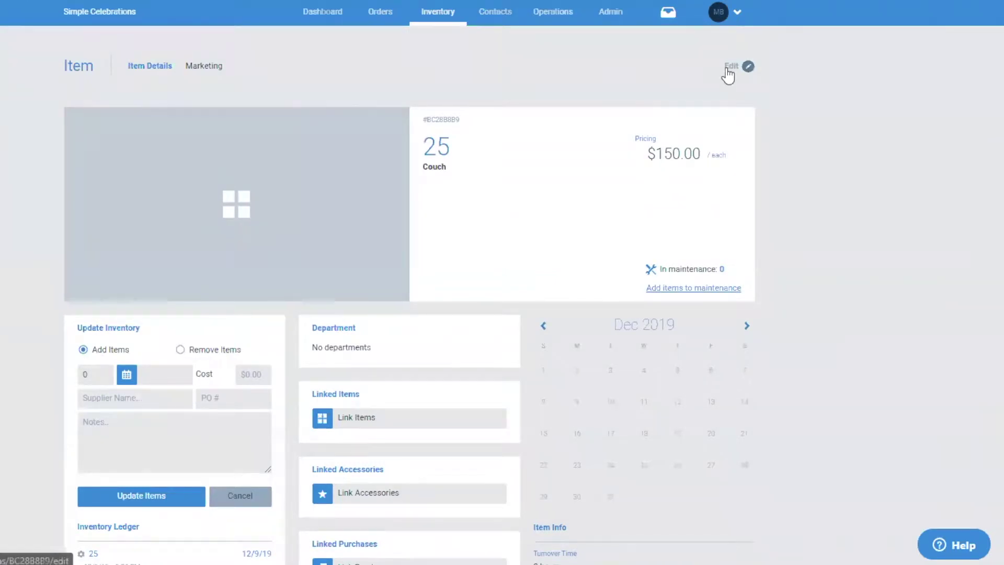
- Review the Couch item's details page and its edit form, then leave the form without saving changes
scroll(369, 307, down, 5)
scroll(316, 235, up, 2)
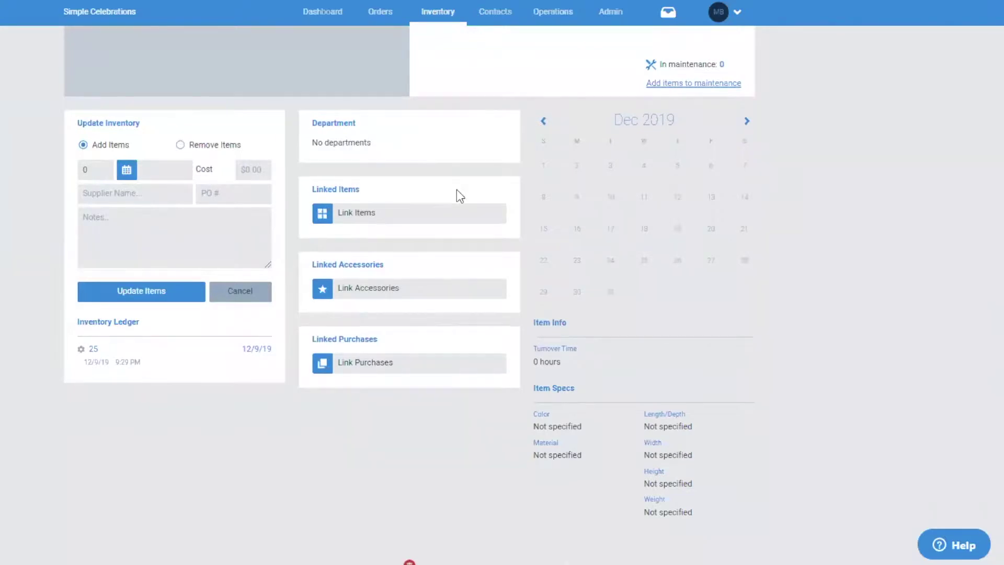
scroll(460, 196, up, 2)
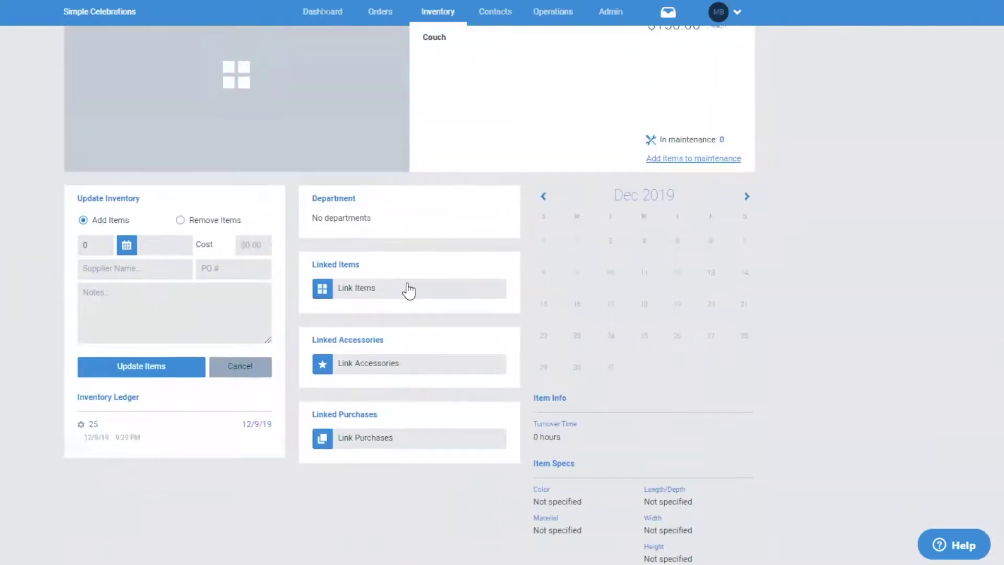
scroll(406, 288, up, 3)
click(748, 66)
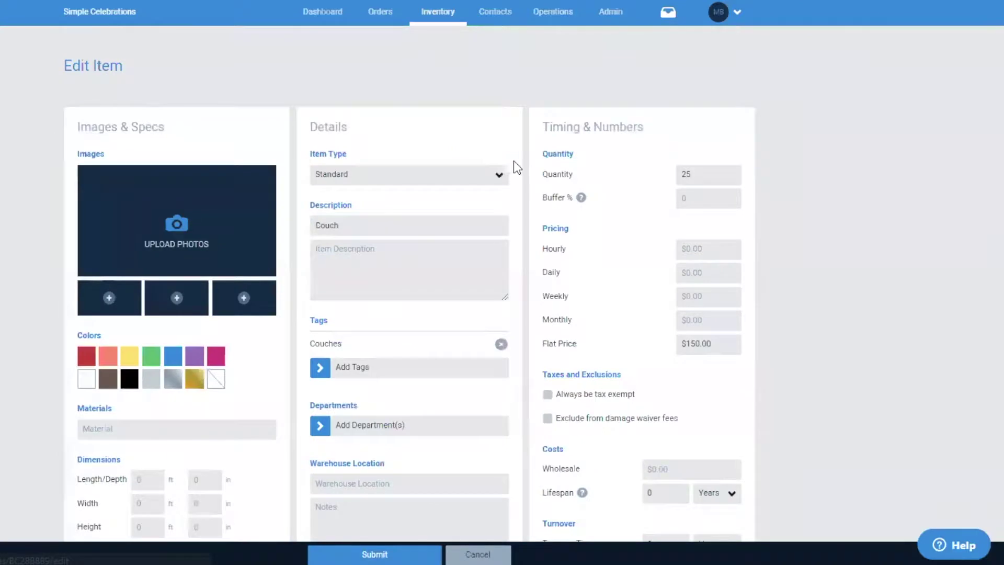
scroll(471, 209, down, 1)
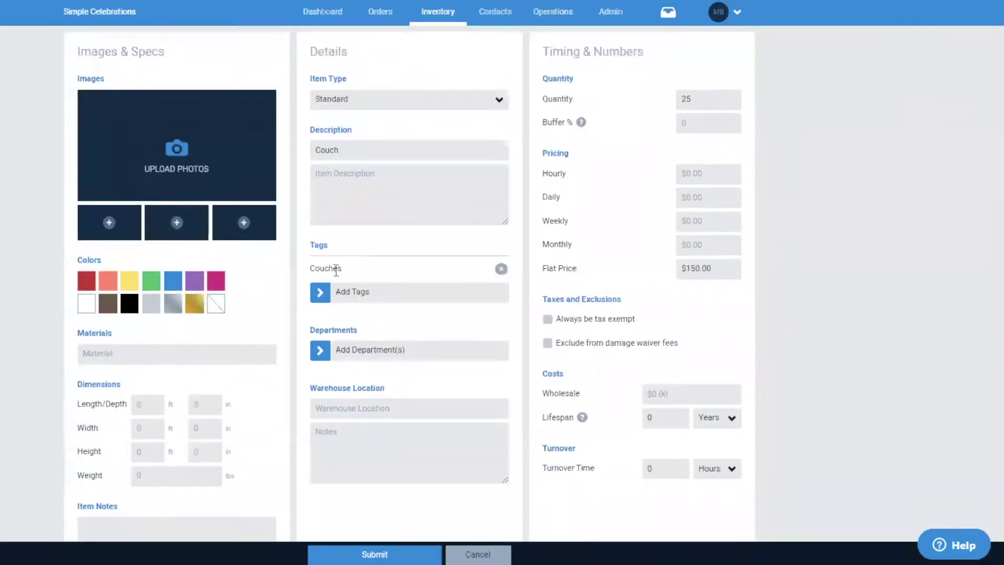
scroll(386, 270, up, 2)
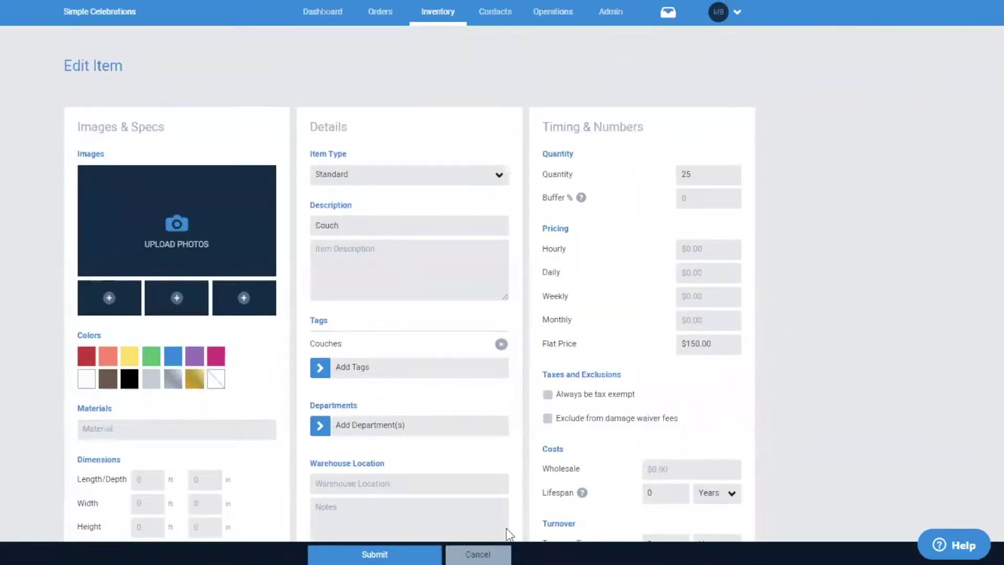
click(504, 547)
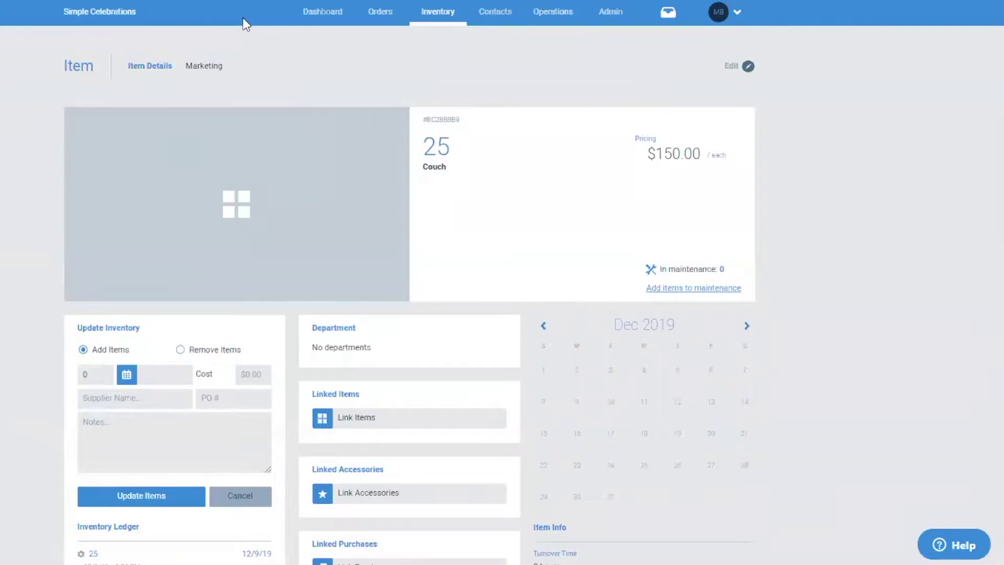
- Return to the inventory's Items list, search for "throne" and open the imported Thorne Chair item
mouse_move(438, 14)
click(439, 42)
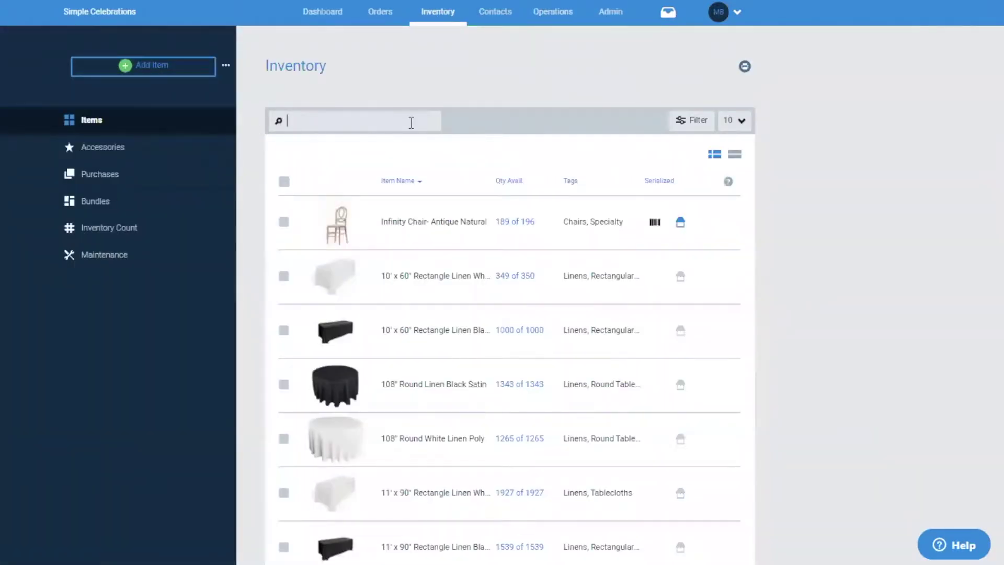
text(thri)
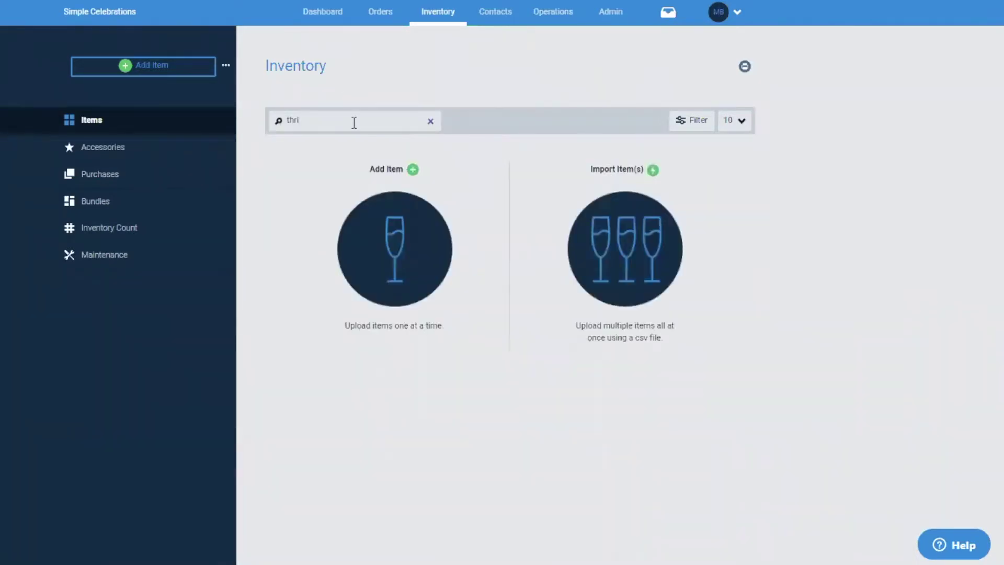
key(BackSpace)
text(one)
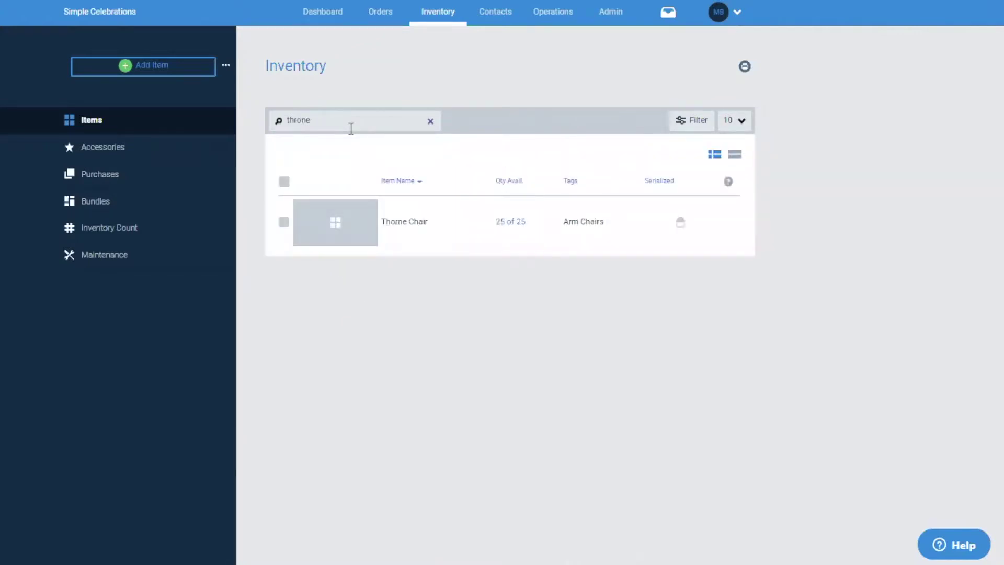
click(361, 236)
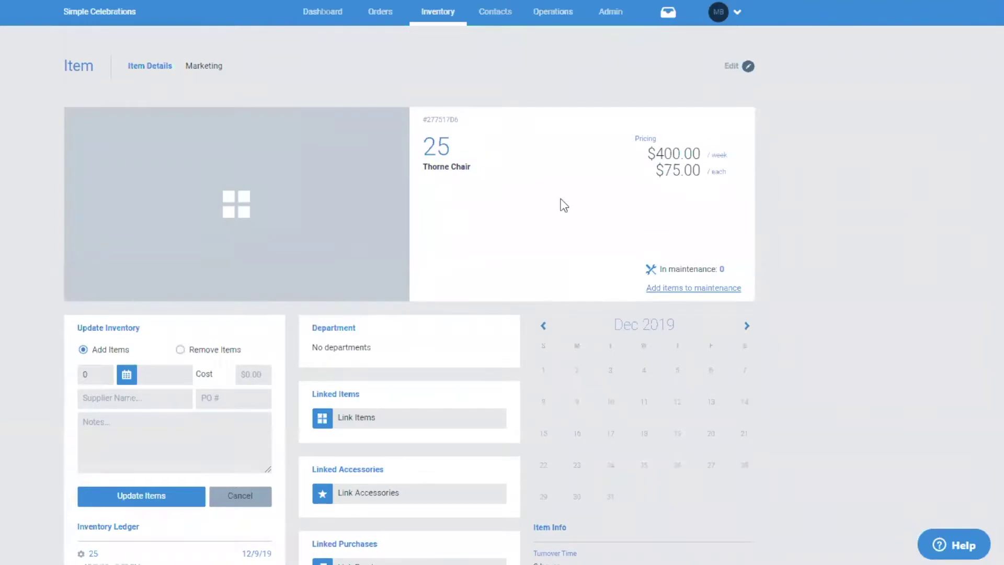
- Rename the Thorne Chair item as Throne Chair and submit the edit
click(747, 66)
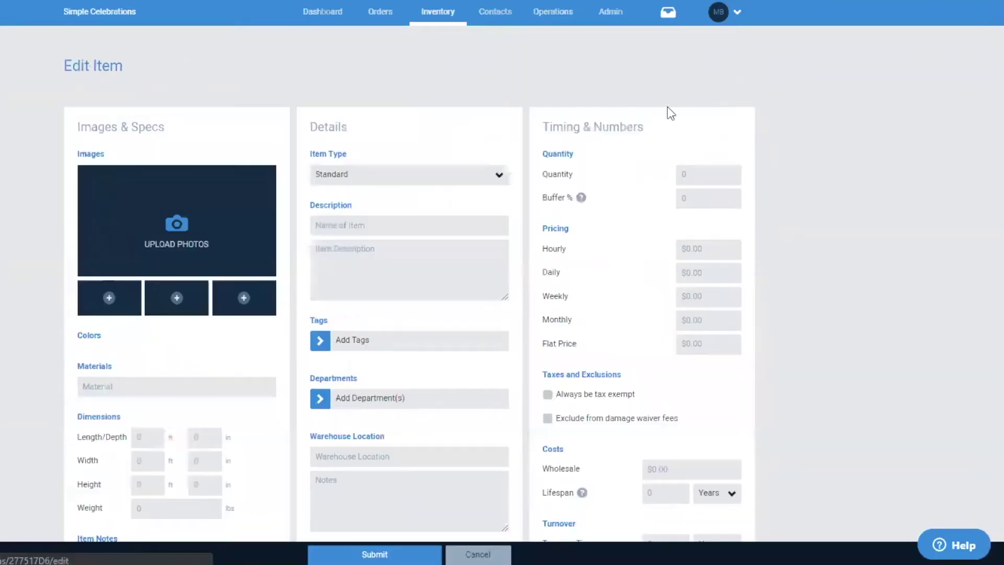
click(343, 225)
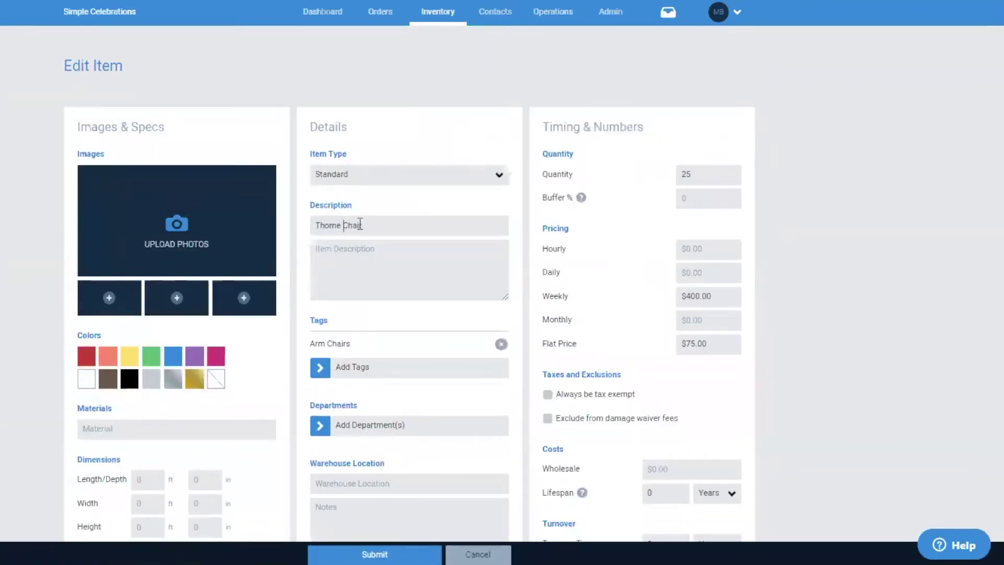
key(BackSpace)
key(BackSpace)
key(BackSpace)
key(BackSpace)
key(BackSpace)
text(rone)
click(375, 554)
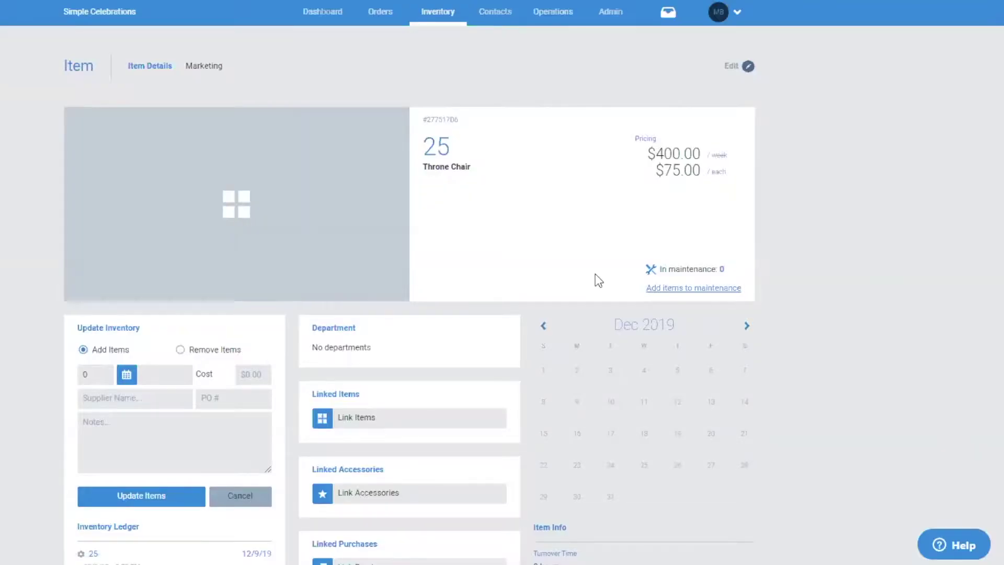
- Go to the inventory's Accessories list, view the Import Accessory(s) options and close them without importing
scroll(369, 71, down, 4)
scroll(370, 72, up, 4)
mouse_move(435, 21)
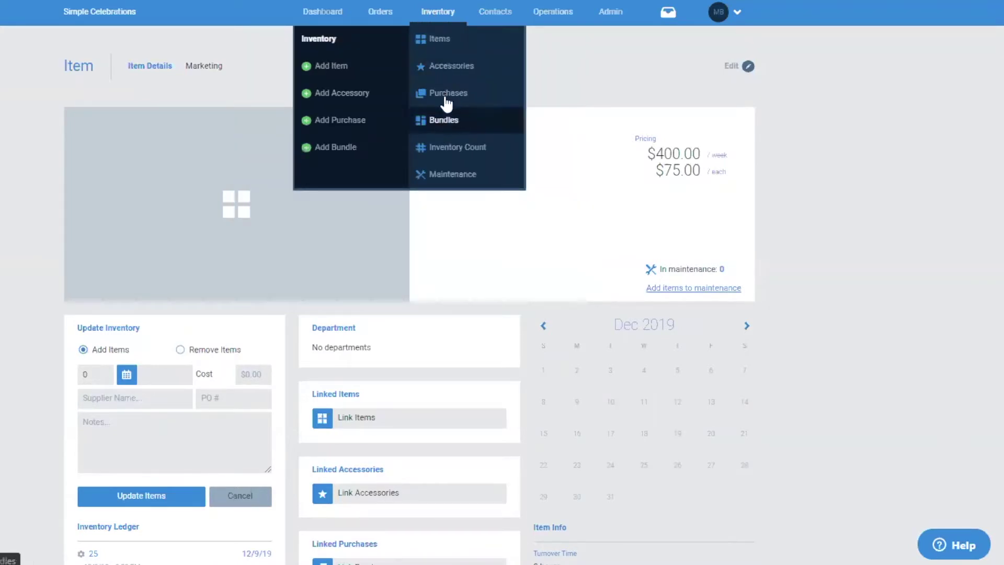
click(453, 79)
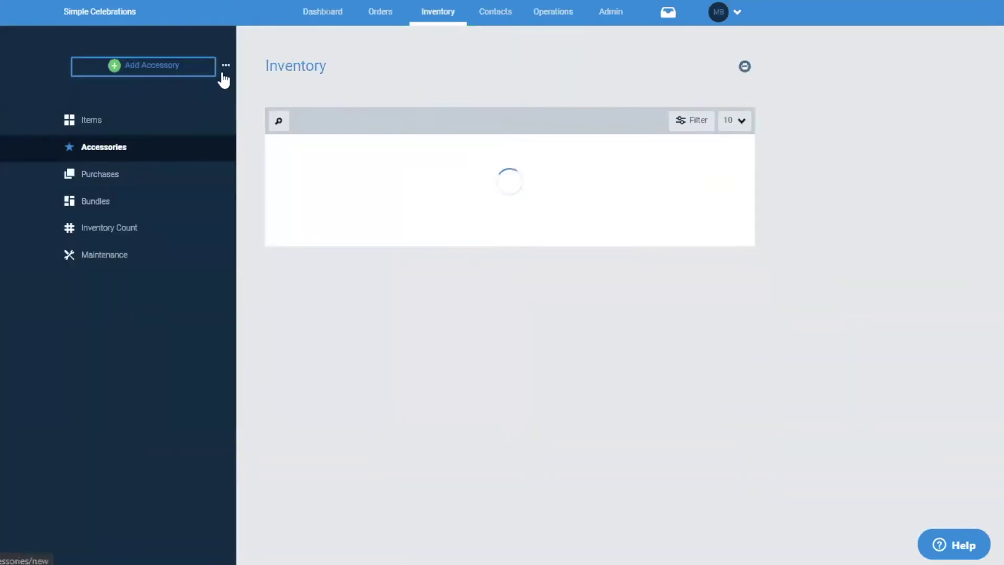
click(225, 66)
click(173, 103)
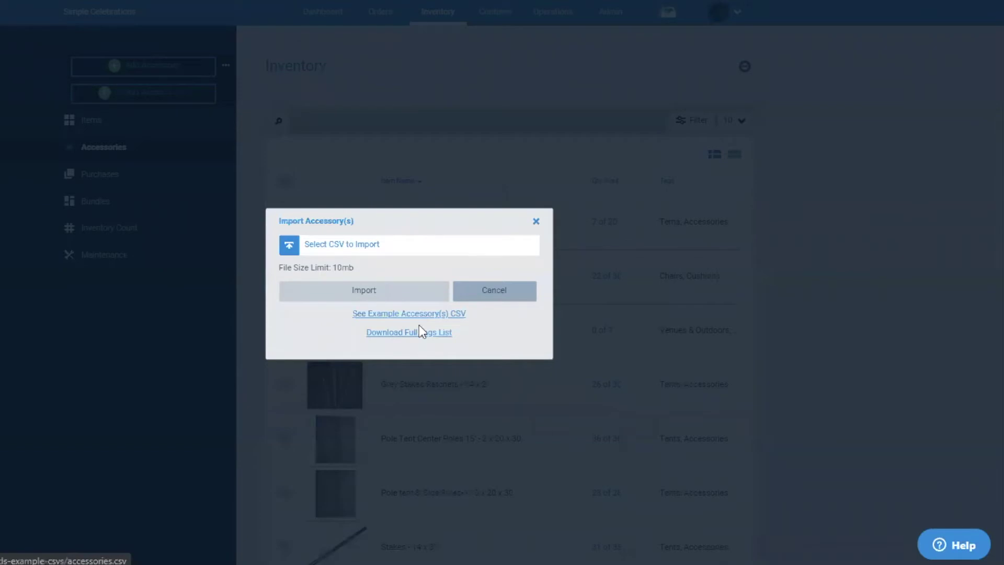
click(536, 223)
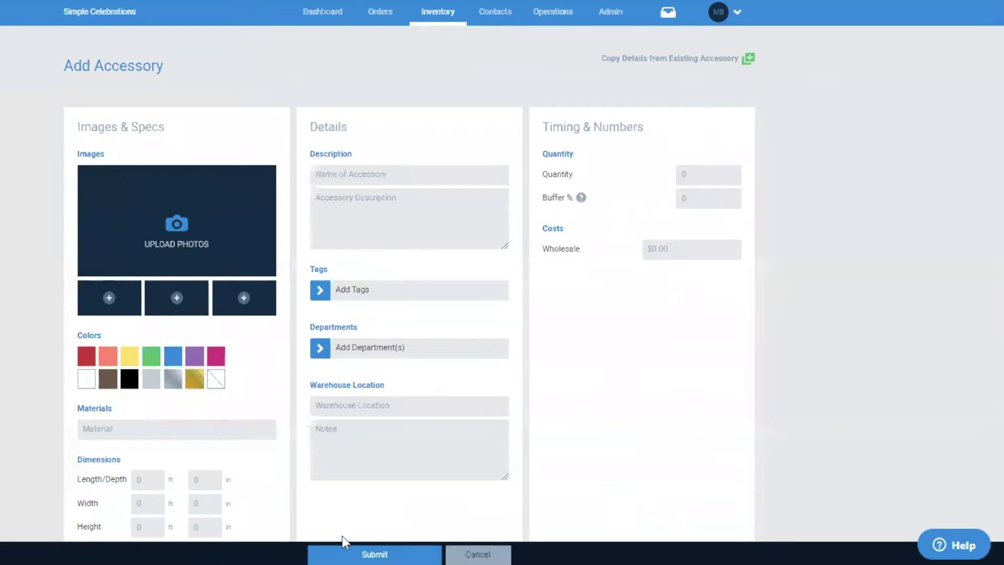
- Submit the blank Add Accessory form to check which fields are required
click(344, 550)
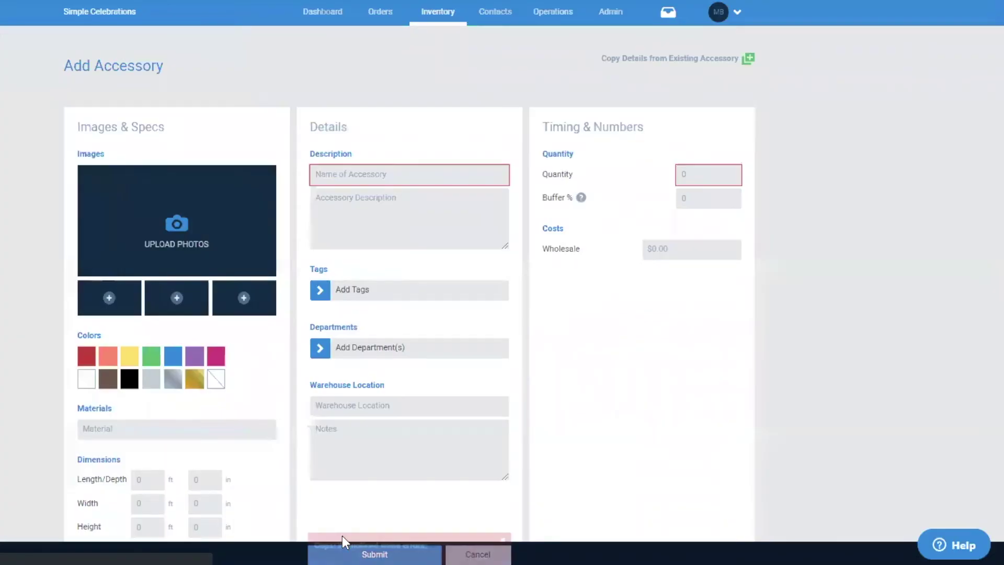